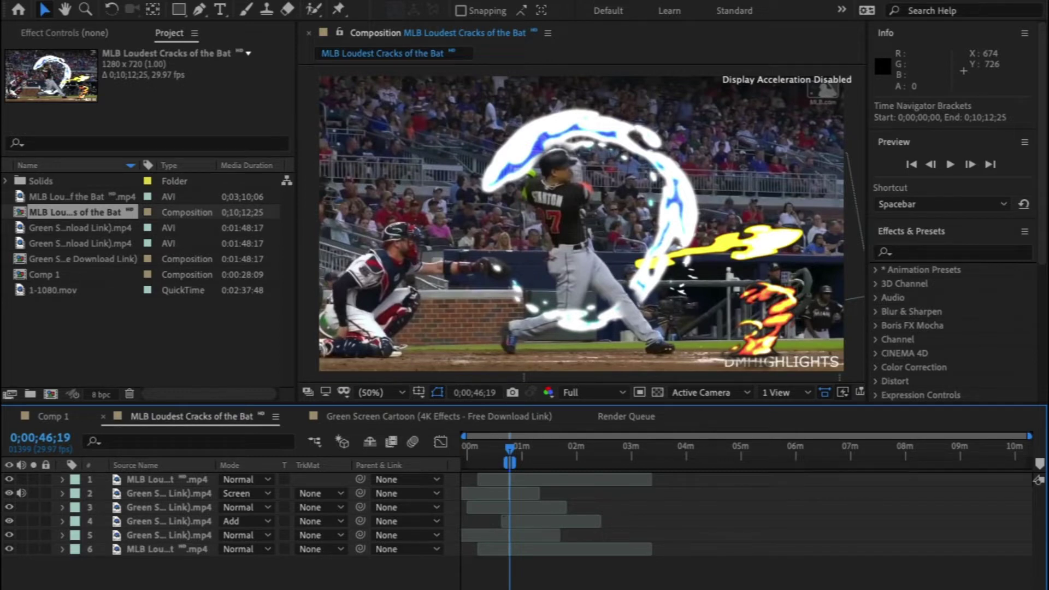
# Zoom the timeline, return to the batter's stance at 45;17, and preview the swing.
pyautogui.press(';')
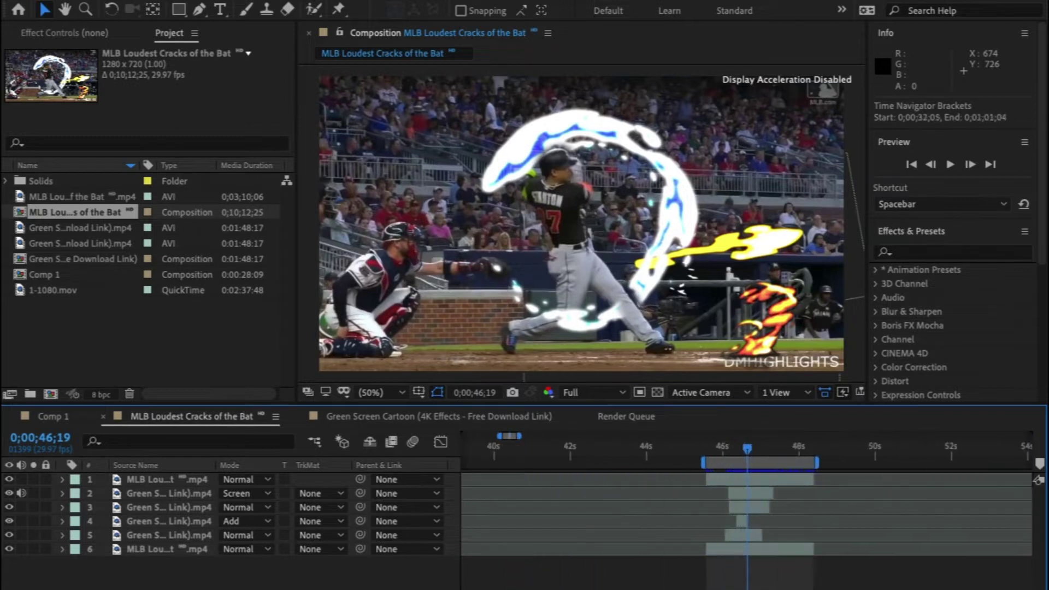
pyautogui.press(';')
pyautogui.moveTo(750, 455); pyautogui.dragTo(710, 454)
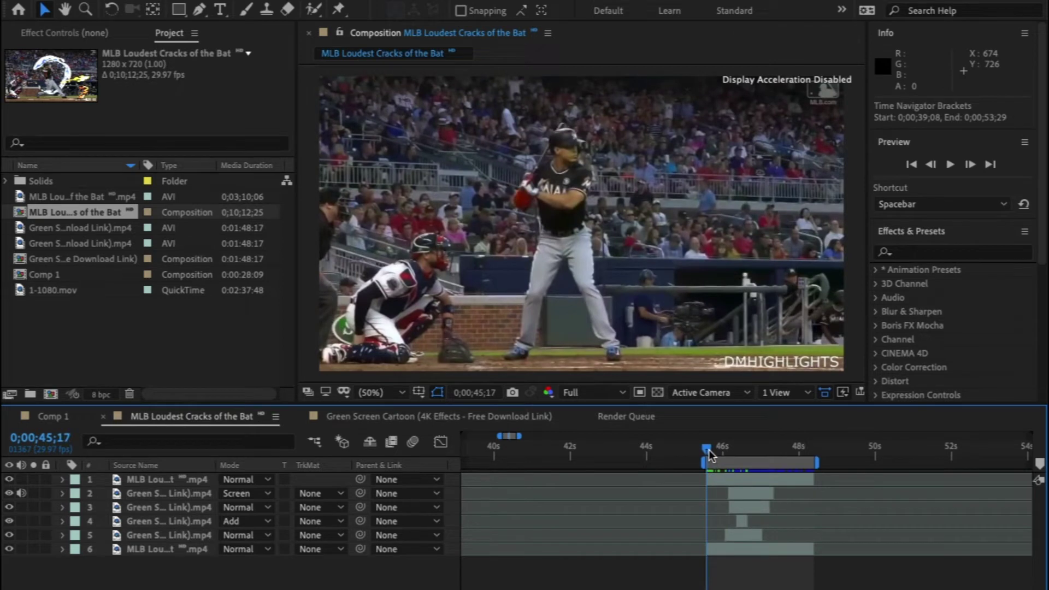
pyautogui.press('space')
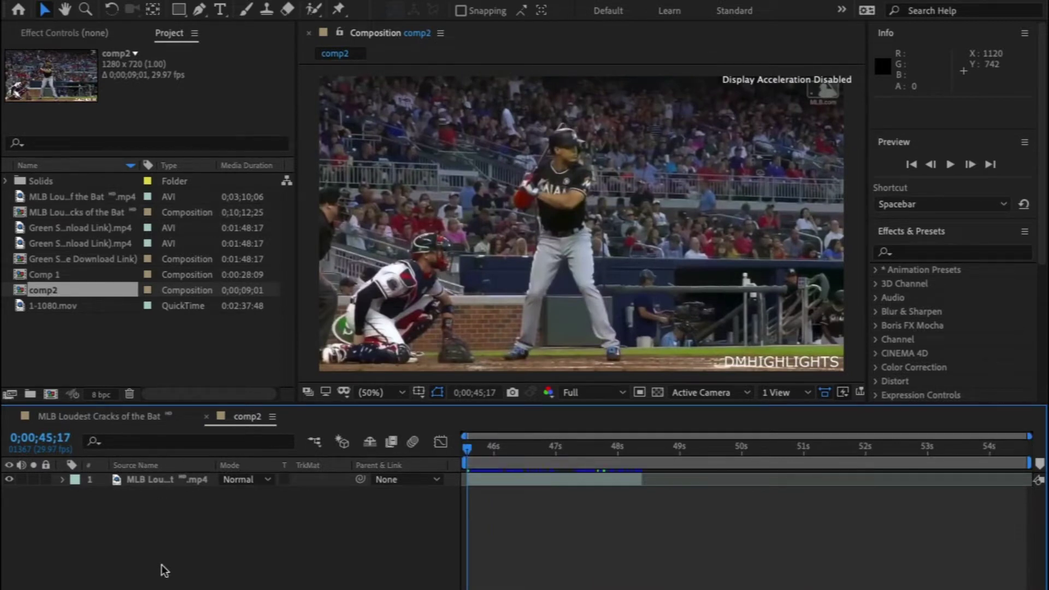
# End the clip's work area at about 48 seconds and preview the swing section.
pyautogui.click(159, 480)
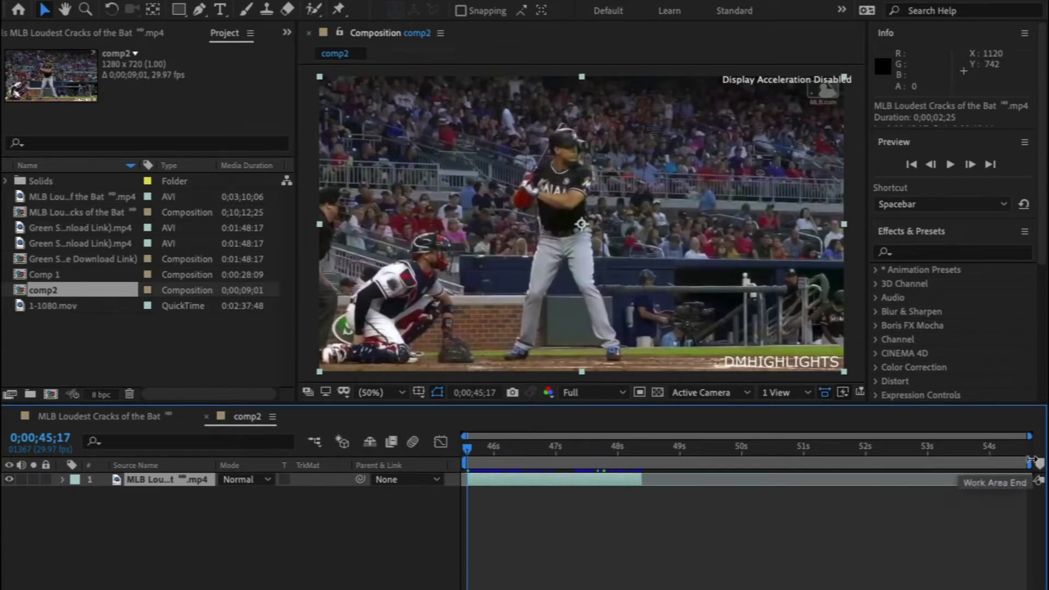
pyautogui.moveTo(1032, 459); pyautogui.dragTo(645, 494)
pyautogui.press('space')
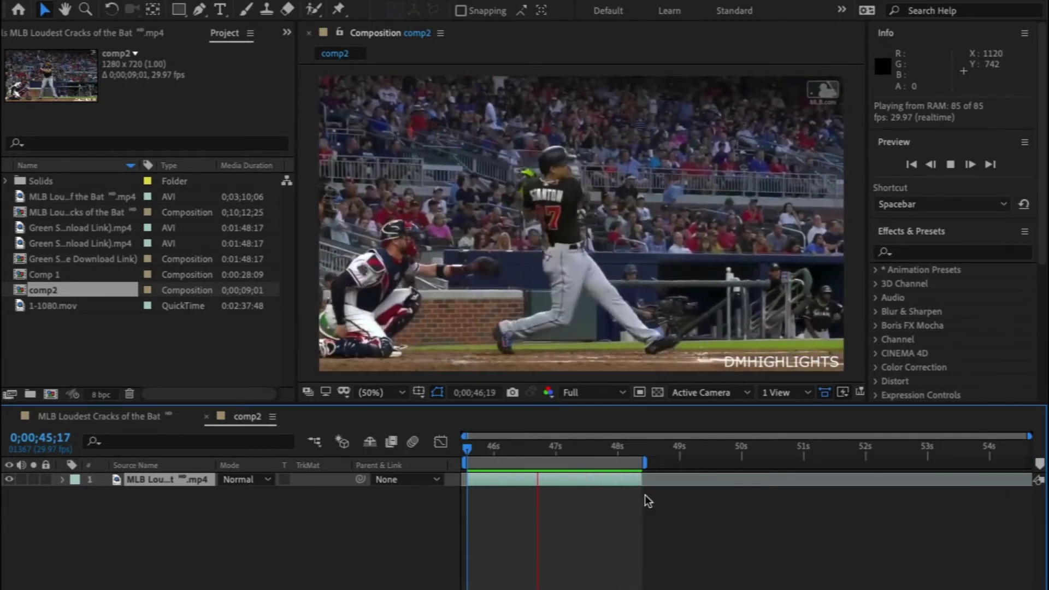
pyautogui.moveTo(510, 449)
pyautogui.mouseDown()
pyautogui.moveTo(474, 448)
pyautogui.moveTo(520, 457)
pyautogui.mouseUp()
pyautogui.press('space')
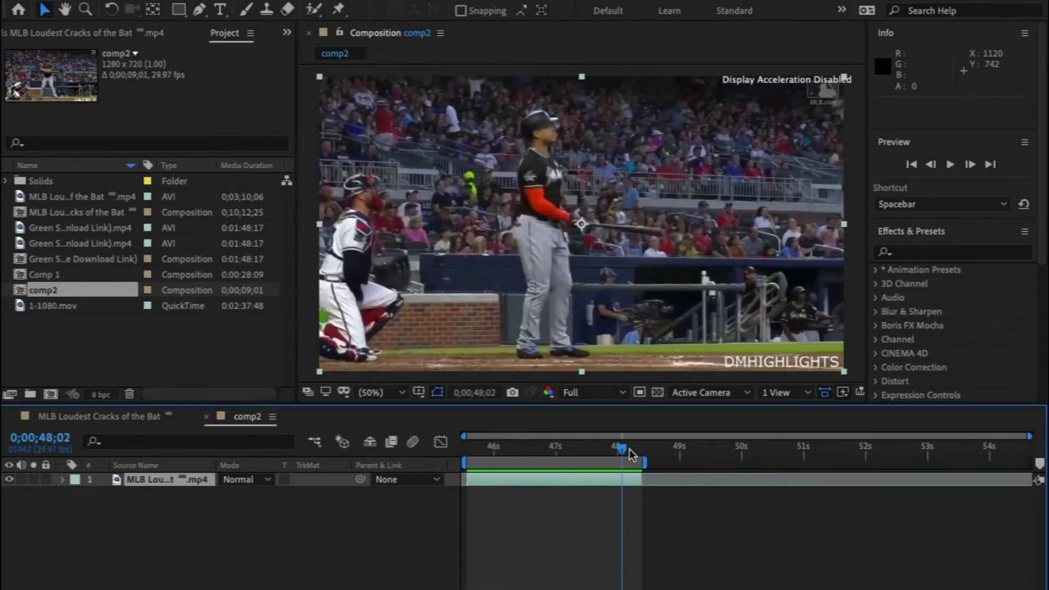
pyautogui.click(63, 243)
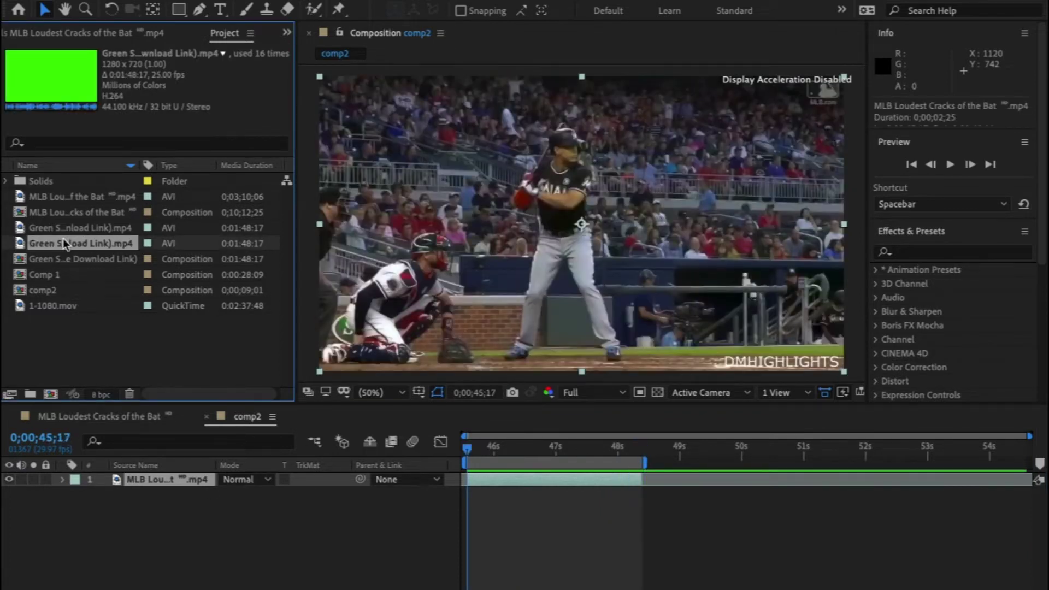
# Browse the green-screen cartoon effects footage in the Footage viewer for usable effects.
pyautogui.doubleClick(63, 241)
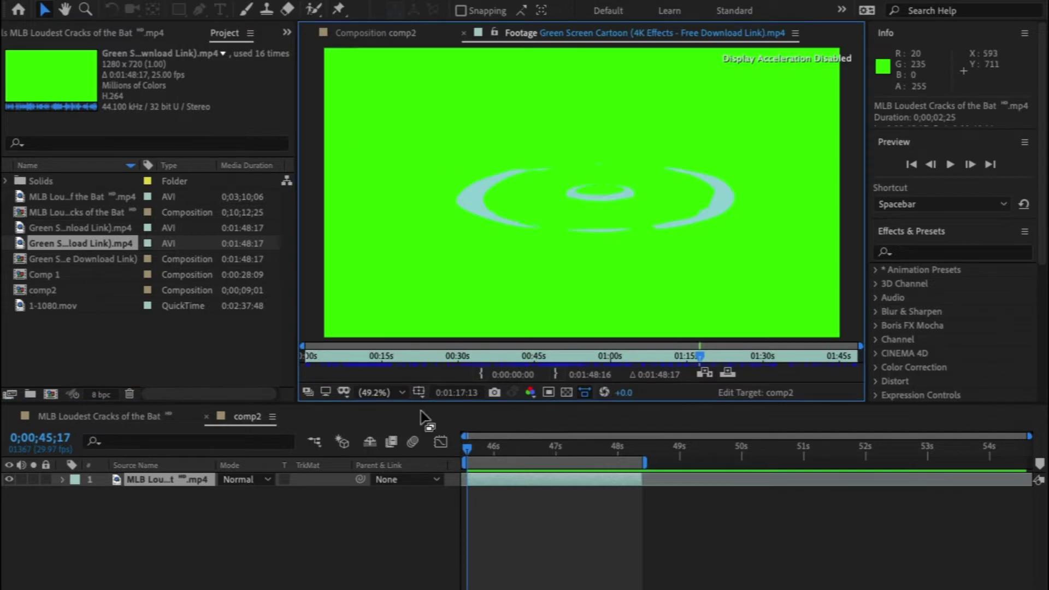
pyautogui.moveTo(314, 356); pyautogui.dragTo(577, 350)
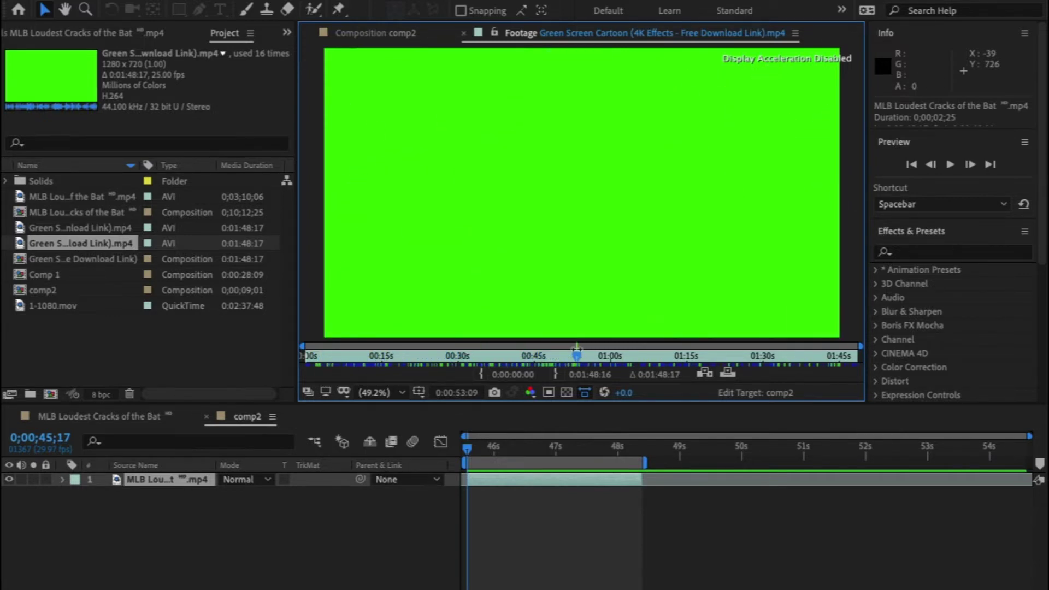
pyautogui.click(463, 34)
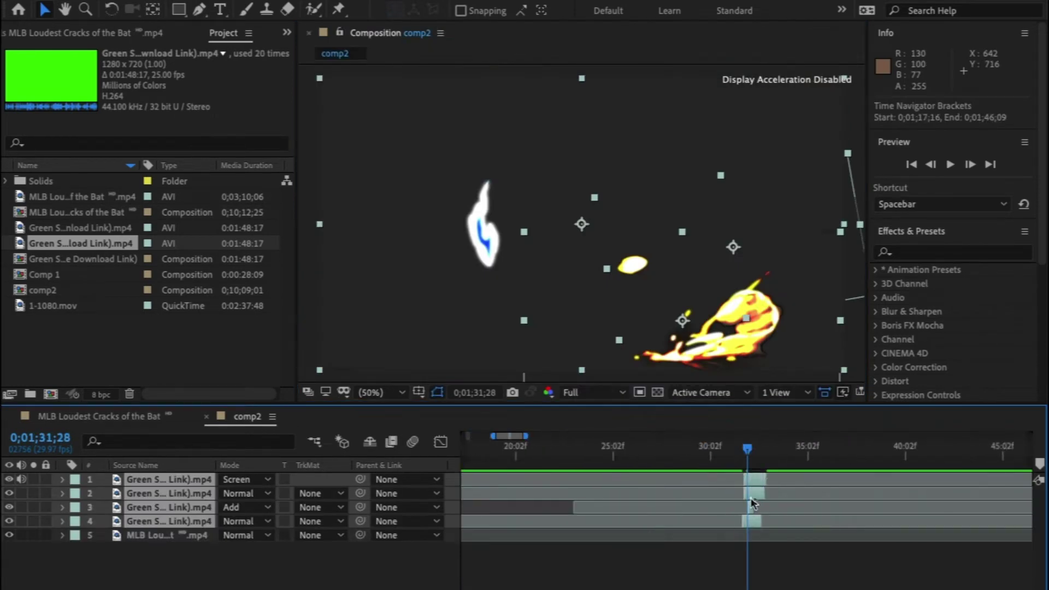
# Move the current time near 47;13 and shift the top effect clip in time.
pyautogui.press('Home')
pyautogui.press(';')
pyautogui.click(471, 455)
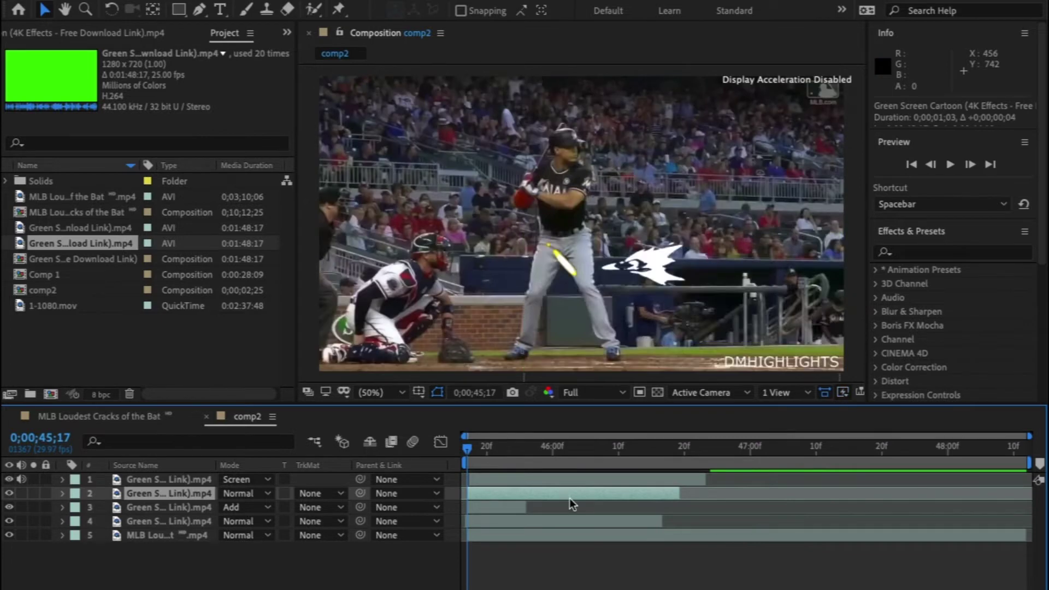
pyautogui.moveTo(569, 497); pyautogui.dragTo(527, 474)
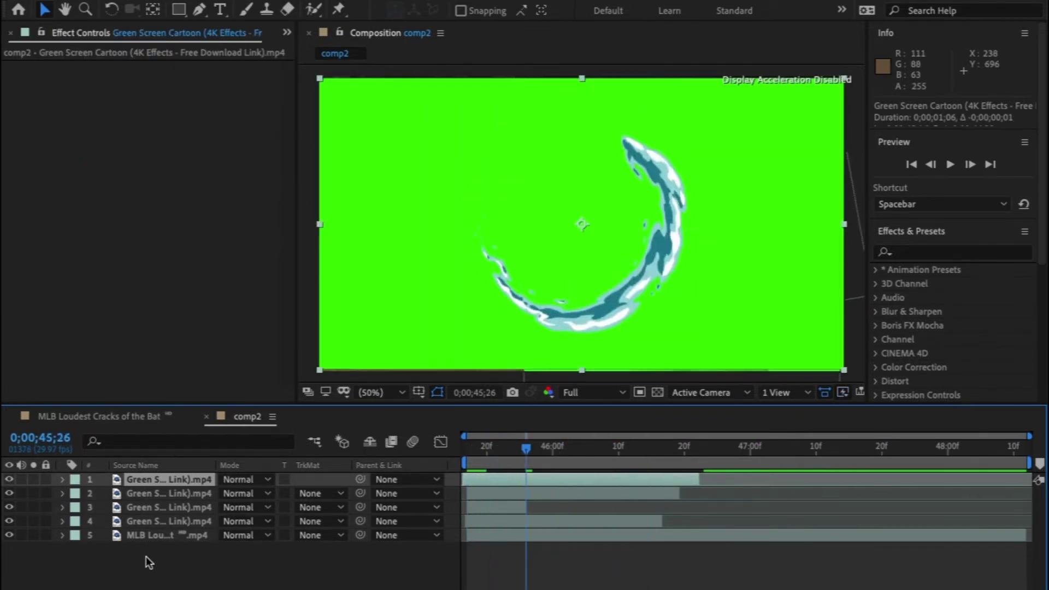
# Hide effect layers 1–3 and apply Keylight (1.2) to effect layer 4.
pyautogui.click(9, 479)
pyautogui.click(9, 493)
pyautogui.click(10, 507)
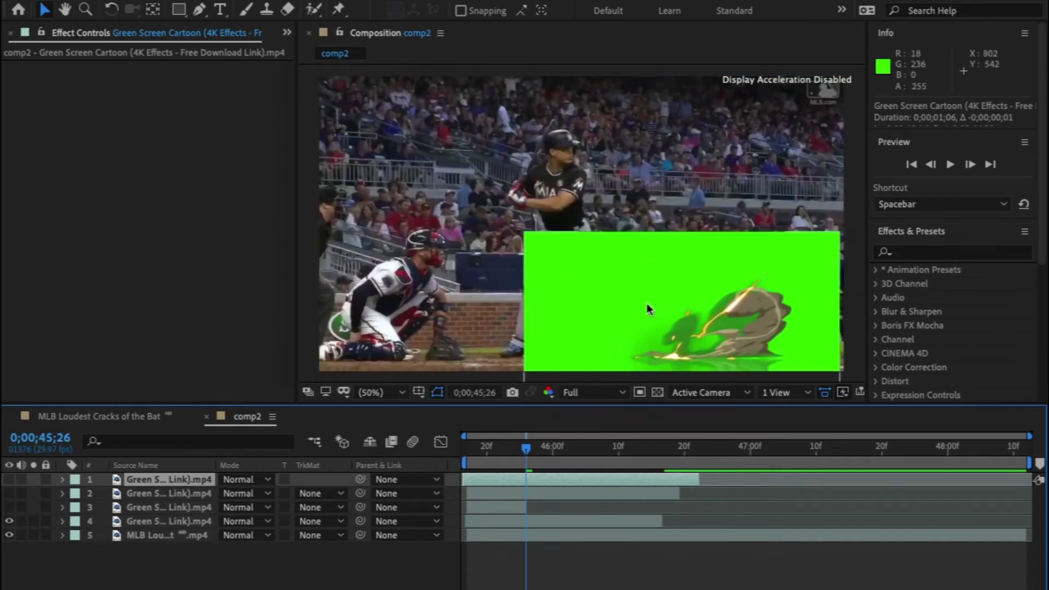
pyautogui.click(934, 253)
pyautogui.write('keylight')
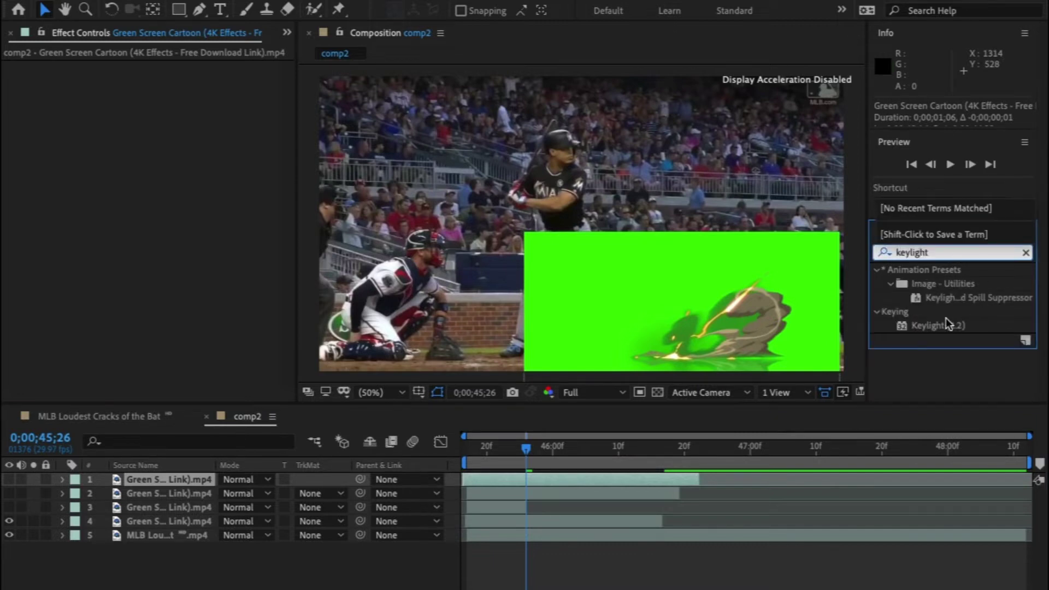
pyautogui.click(946, 323)
pyautogui.moveTo(936, 320); pyautogui.dragTo(642, 524)
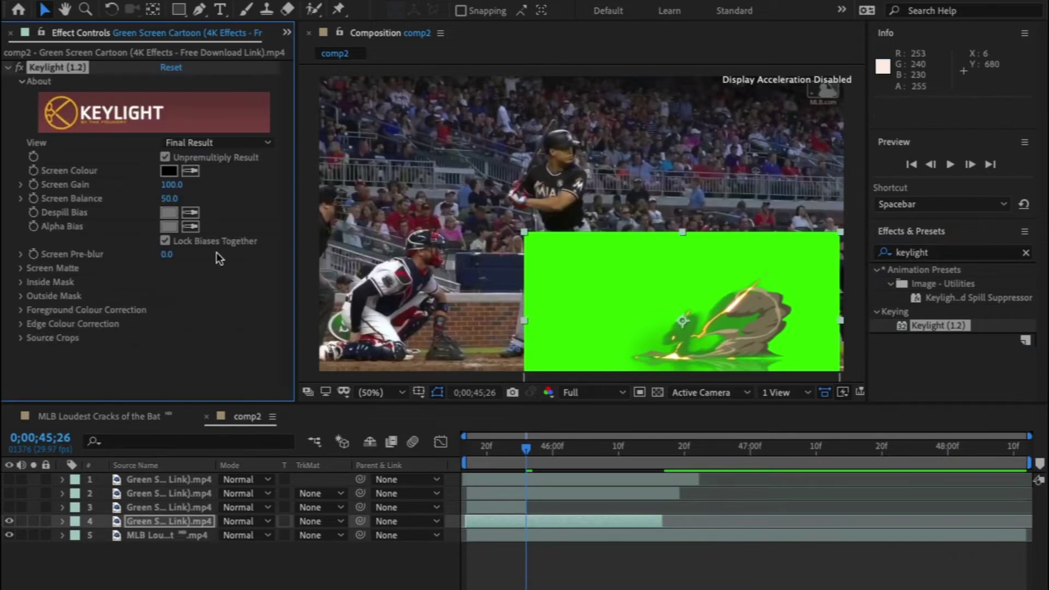
# Sample the green background as Keylight's Screen Colour.
pyautogui.click(224, 187)
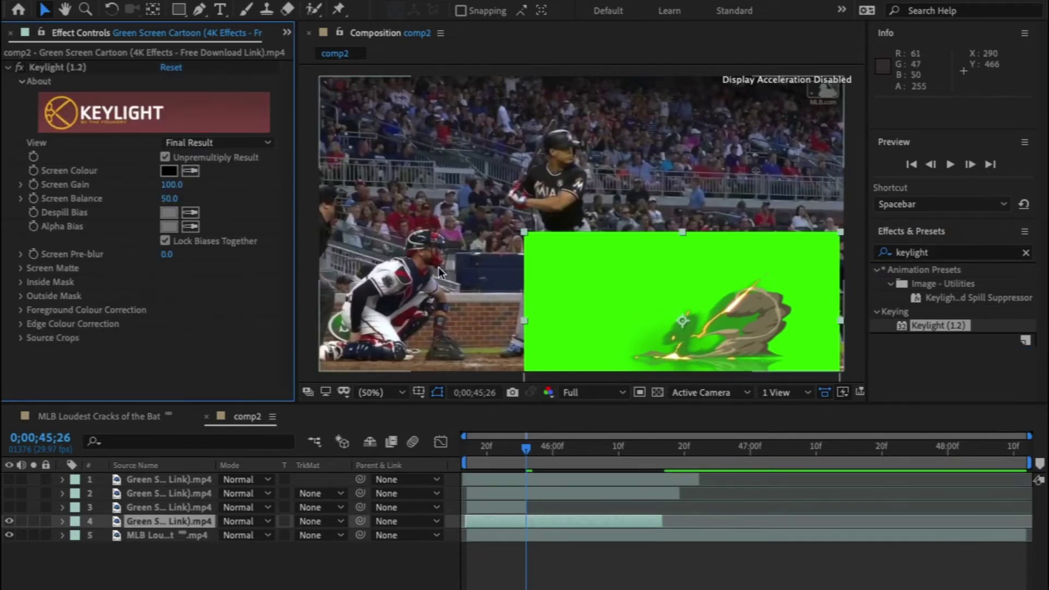
pyautogui.click(655, 278)
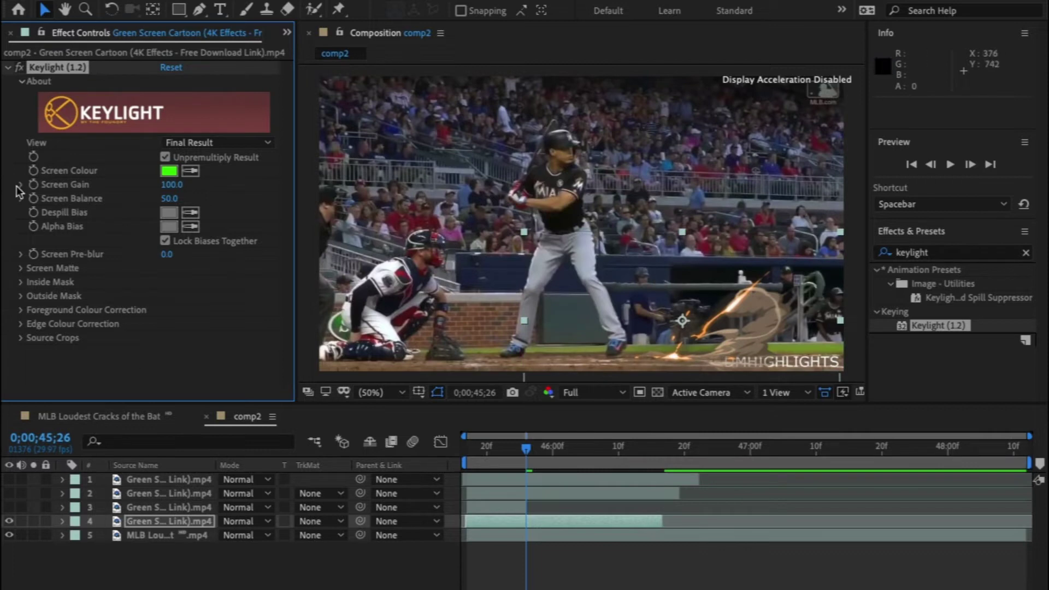
pyautogui.click(8, 68)
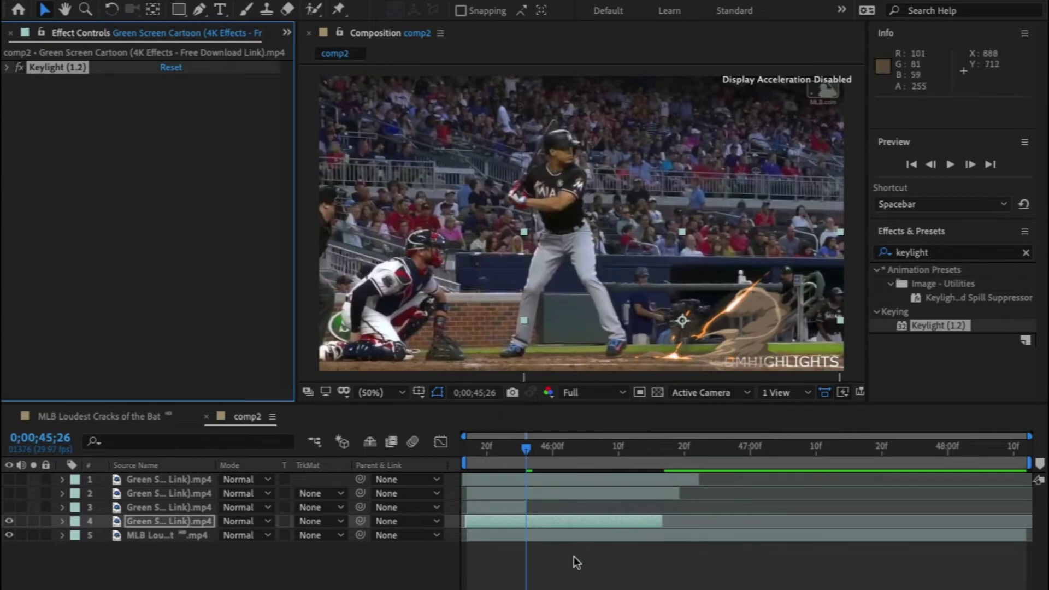
# Find the bat-contact frame and shift layer 4 about 17 frames later.
pyautogui.moveTo(528, 447); pyautogui.dragTo(473, 457)
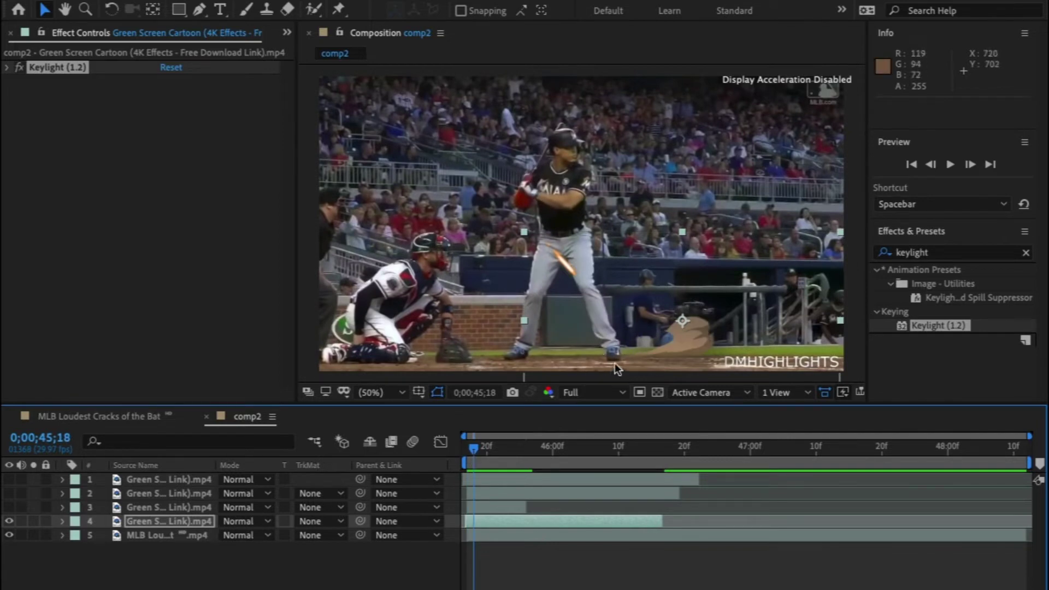
pyautogui.moveTo(474, 448); pyautogui.dragTo(587, 458)
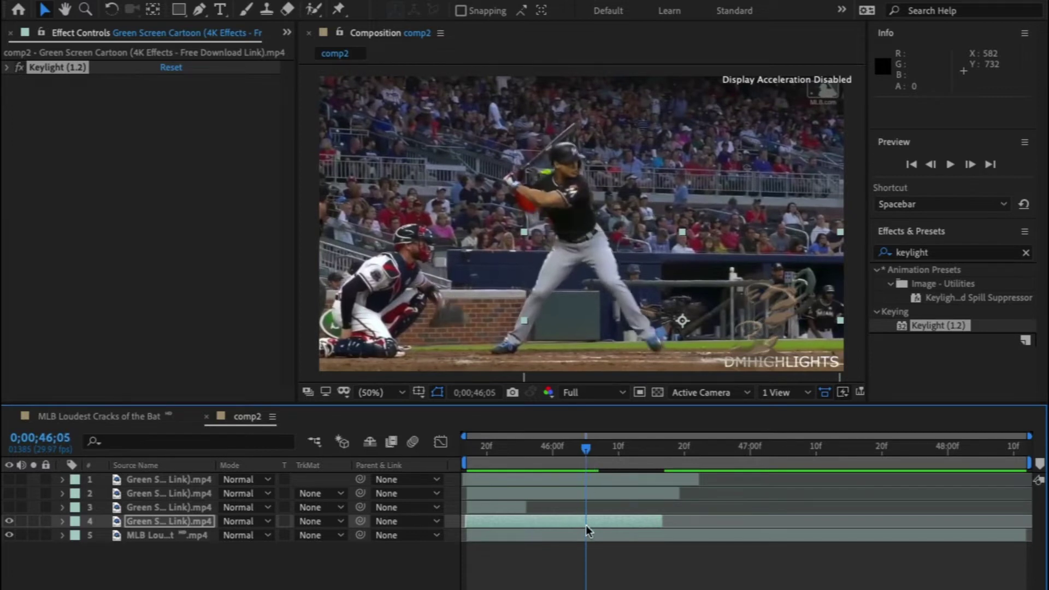
pyautogui.click(607, 523)
pyautogui.moveTo(606, 522); pyautogui.dragTo(718, 522)
# Preview the retimed cartoon effect starting from 46;03.
pyautogui.moveTo(587, 448); pyautogui.dragTo(572, 448)
pyautogui.press('space')
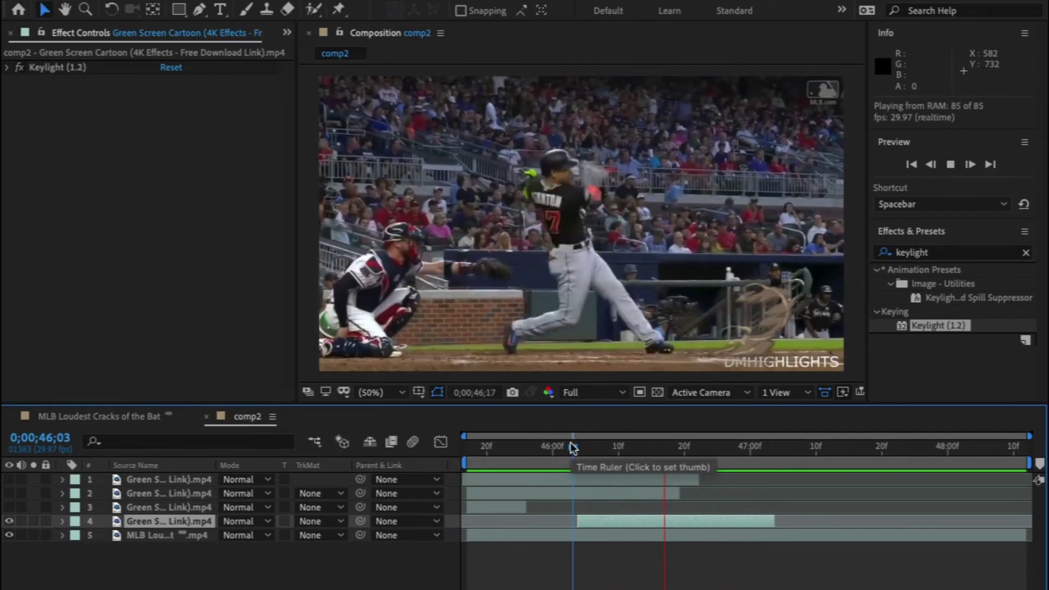
pyautogui.press('space')
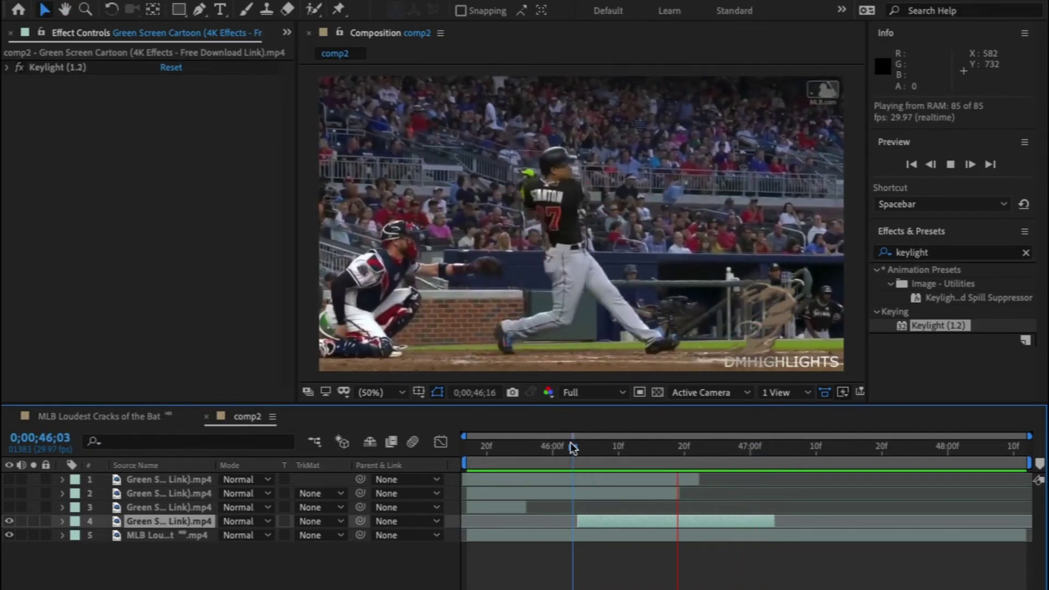
pyautogui.press('space')
# Start effect layer 3 at 46;12, shift layer 2 later, and preview from 46;03.
pyautogui.click(495, 507)
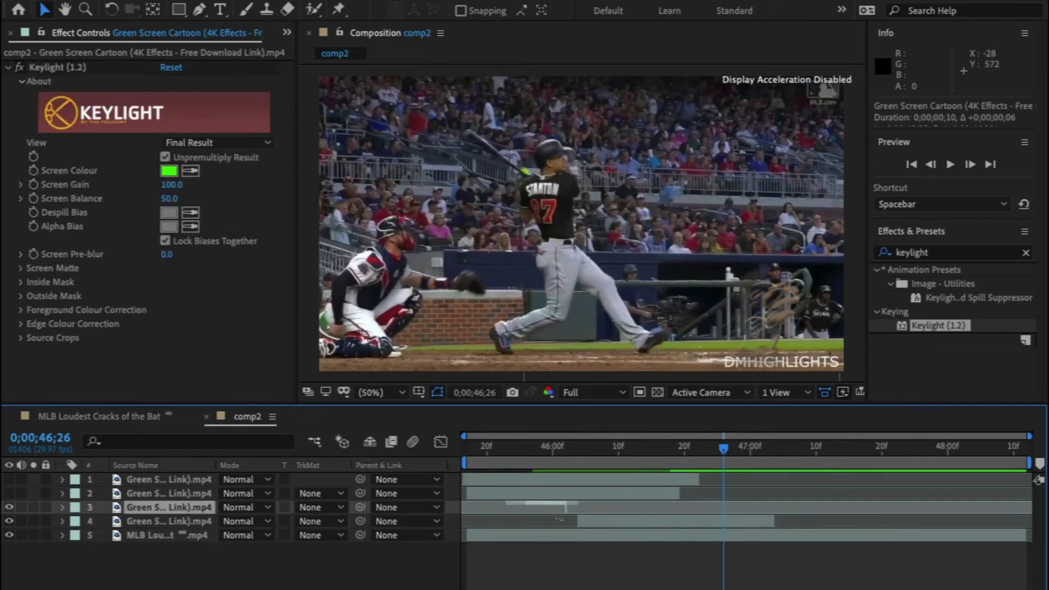
pyautogui.moveTo(494, 507); pyautogui.dragTo(657, 508)
pyautogui.click(580, 495)
pyautogui.moveTo(579, 496); pyautogui.dragTo(637, 478)
pyautogui.press('space')
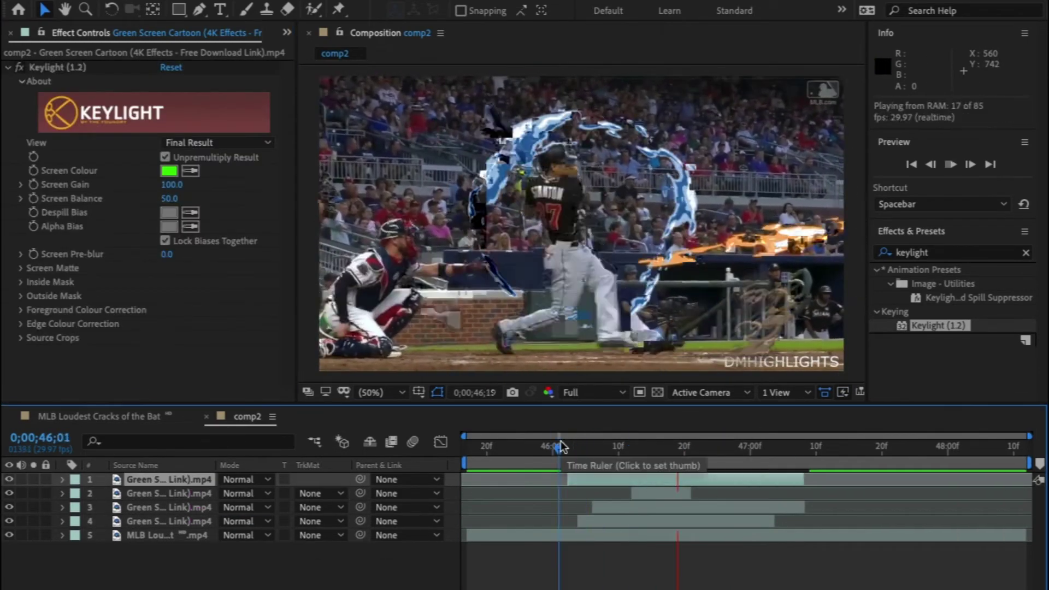
pyautogui.press('space')
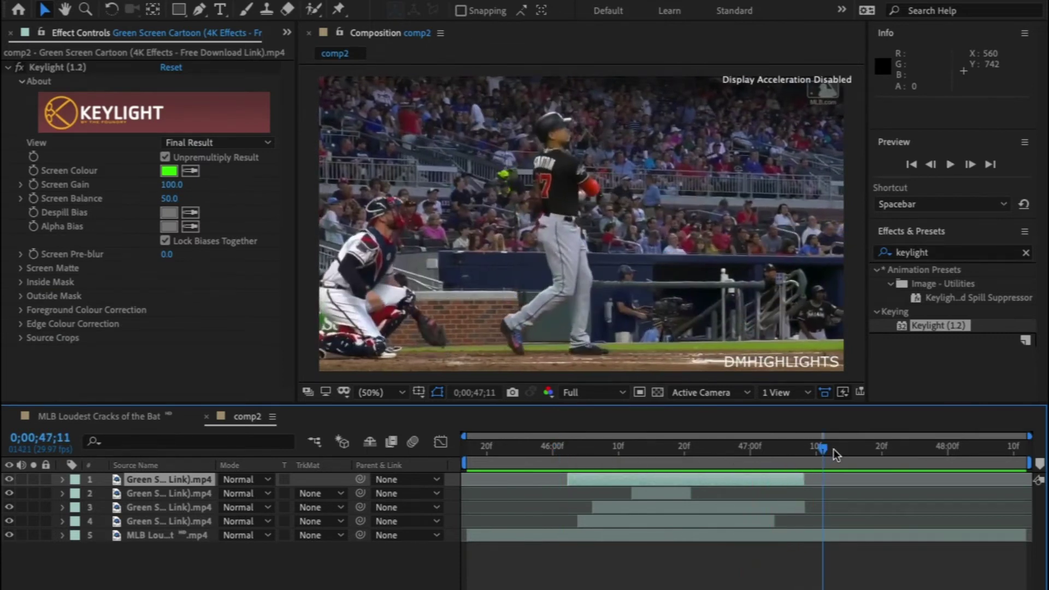
pyautogui.moveTo(765, 449); pyautogui.dragTo(653, 463)
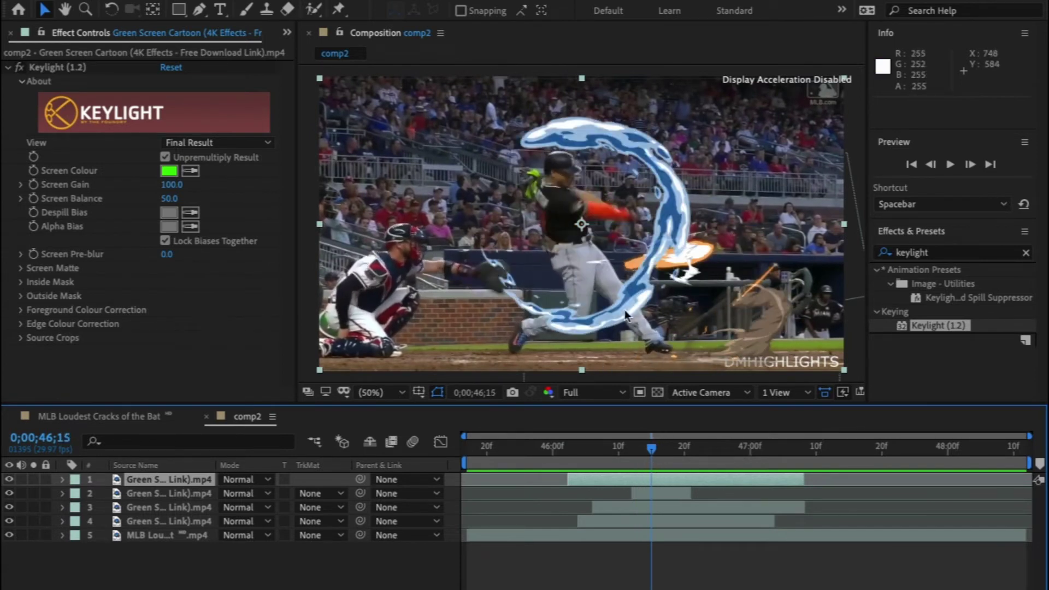
# Duplicate the baseball clip layer and move the copy to the top of the stack.
pyautogui.click(631, 535)
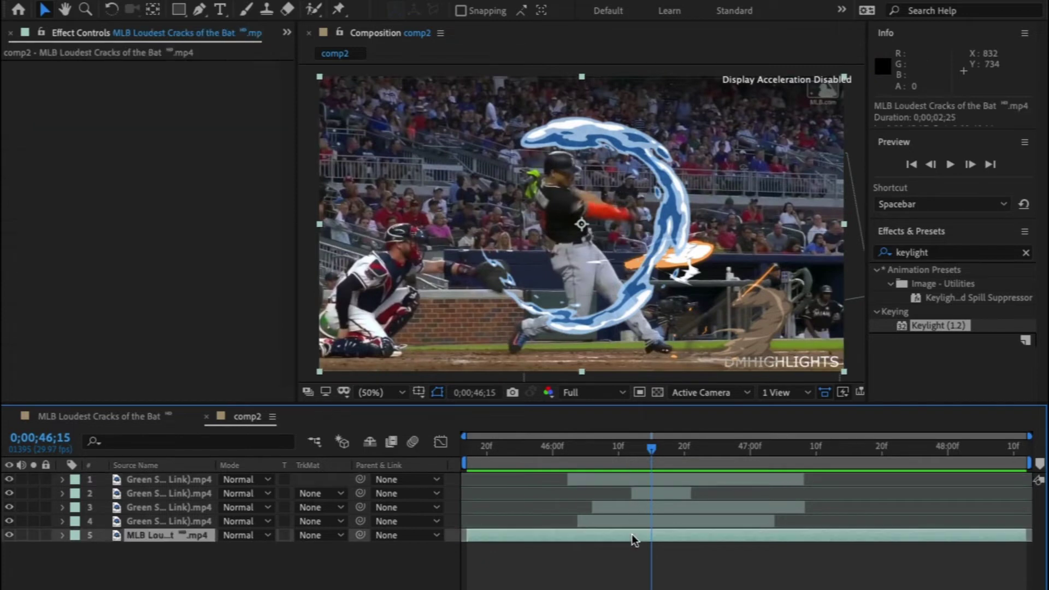
pyautogui.hotkey('ctrl', 'd')
pyautogui.hotkey('alt', 'pageup')
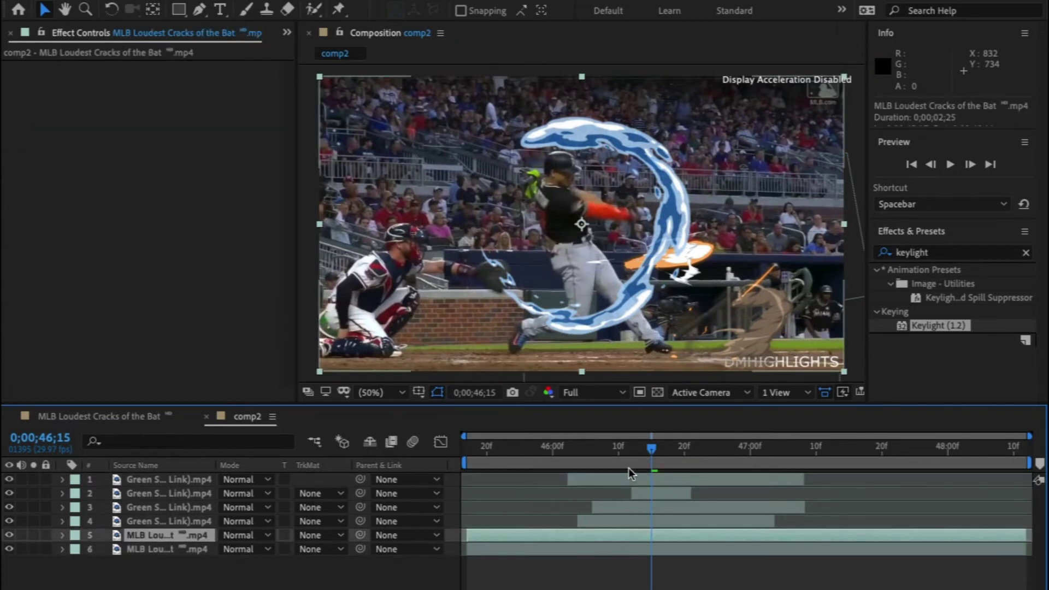
pyautogui.hotkey('ctrl', 'z')
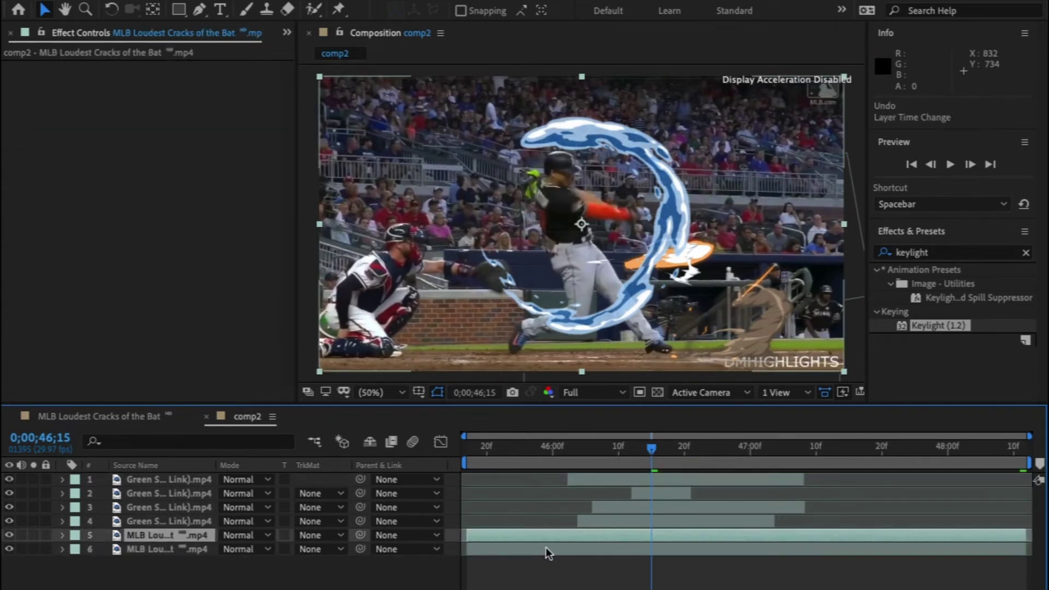
pyautogui.moveTo(201, 539); pyautogui.dragTo(185, 474)
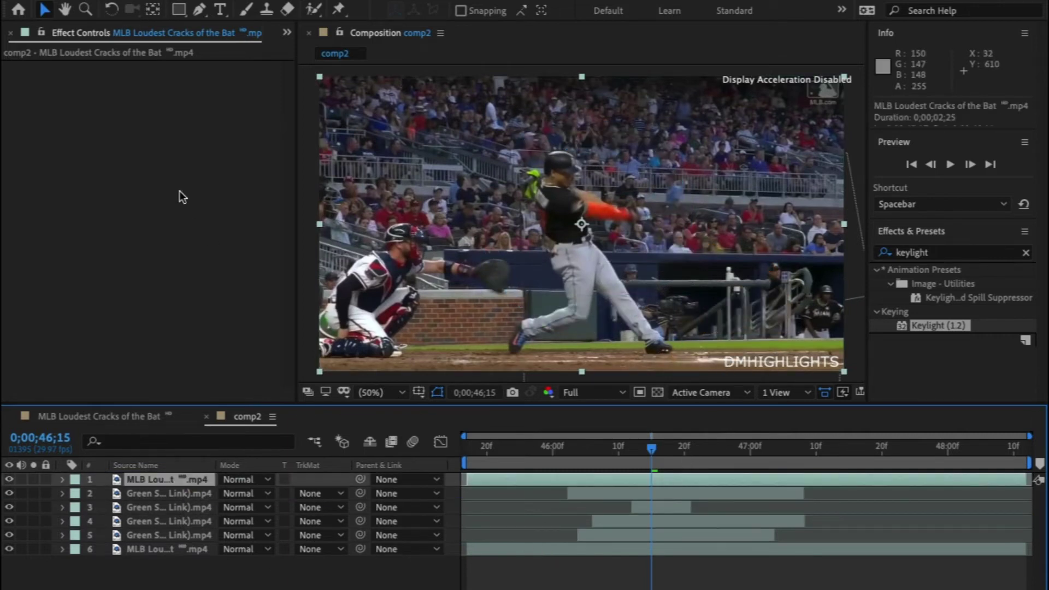
# Draw a closed Pen mask around the batter's front leg and shoe.
pyautogui.click(199, 9)
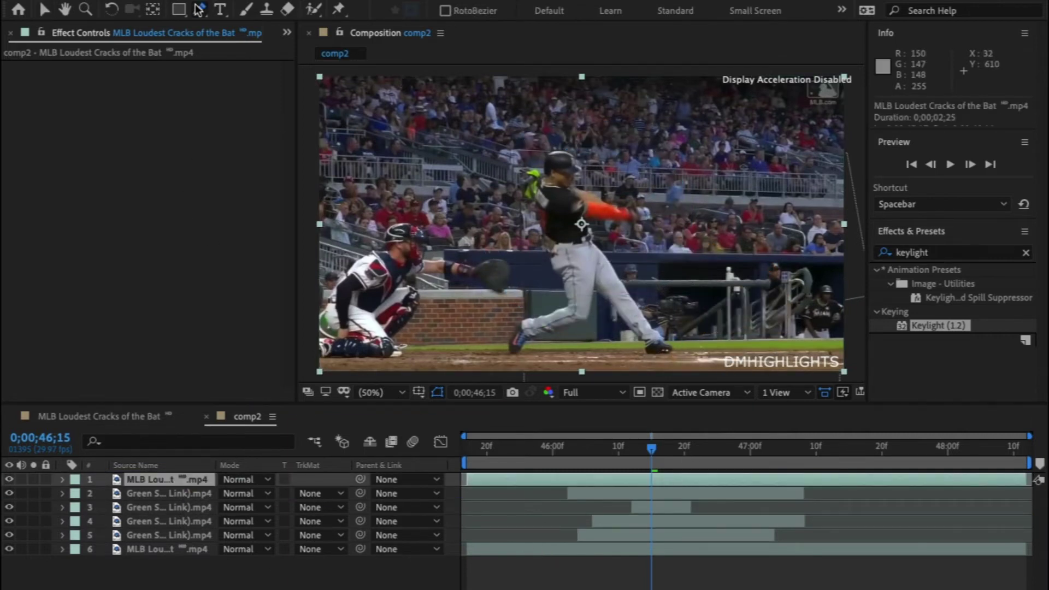
pyautogui.click(612, 308)
pyautogui.click(641, 341)
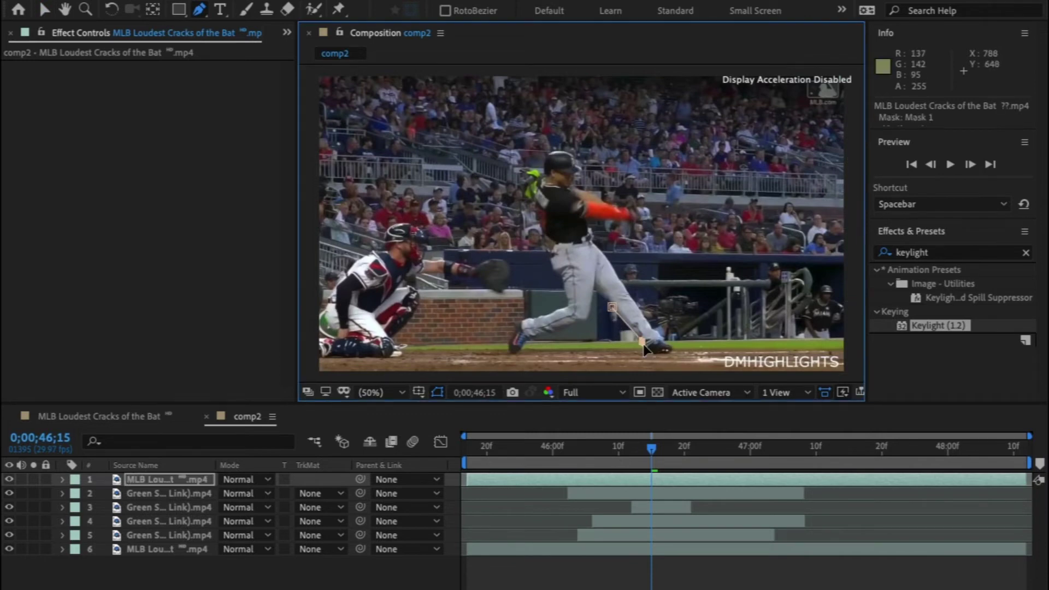
pyautogui.click(674, 348)
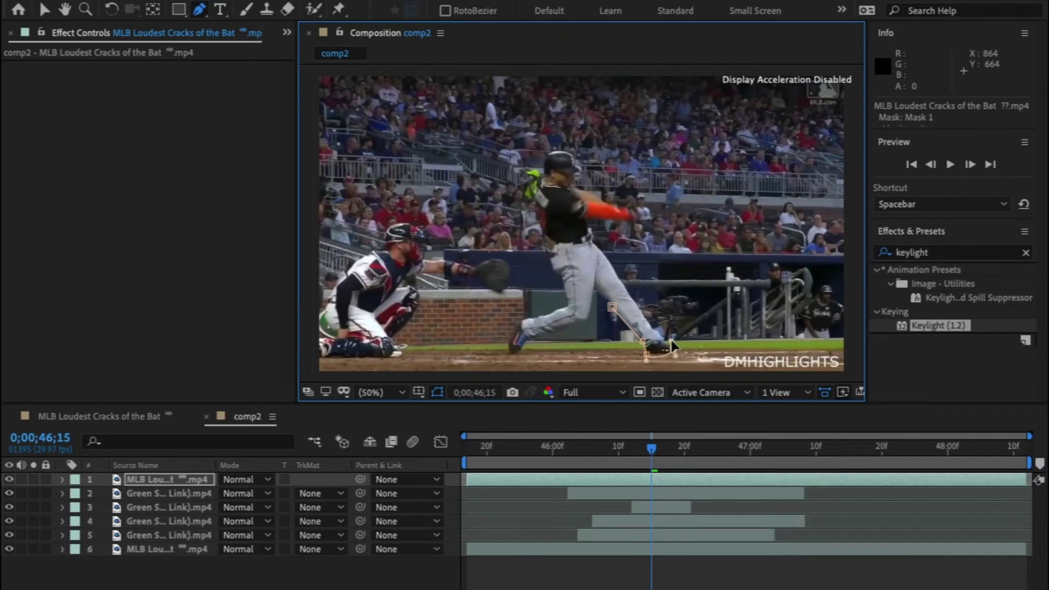
pyautogui.click(656, 327)
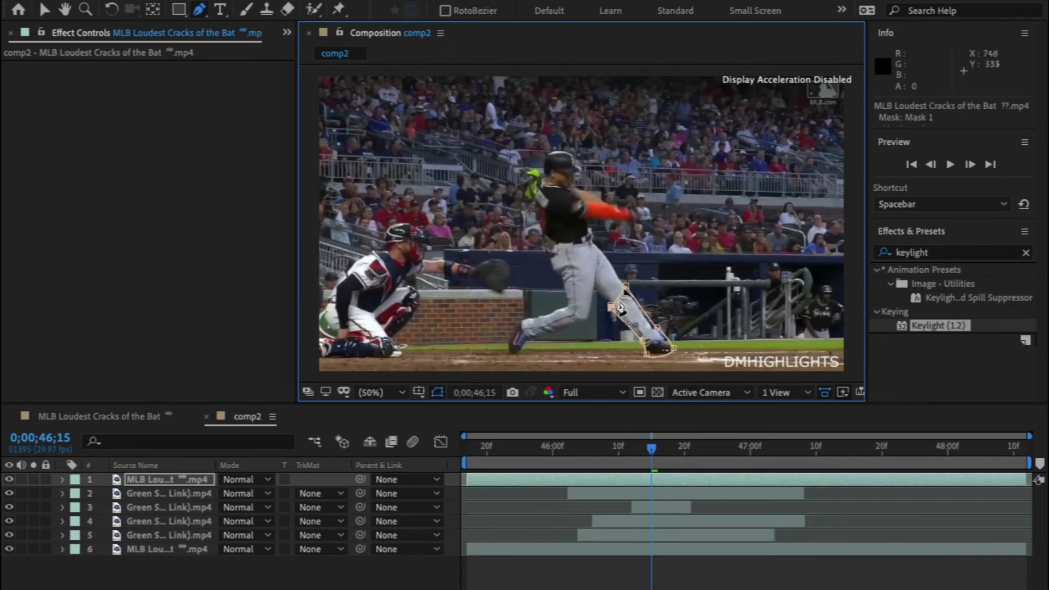
pyautogui.click(611, 308)
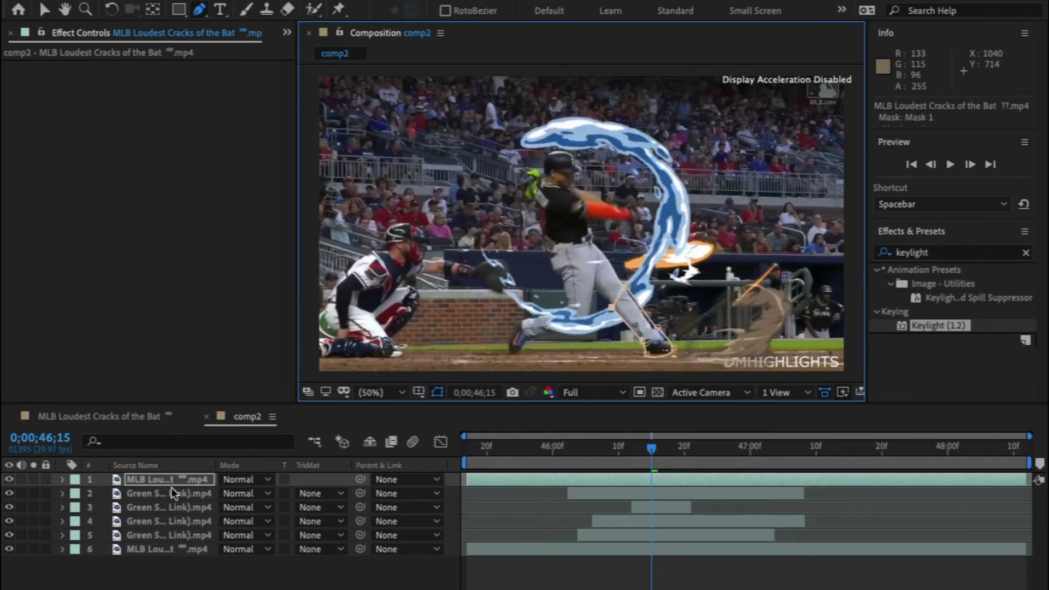
# Feather Mask 1 by 15 pixels and track it forward and backward through the swing.
pyautogui.press('m')
pyautogui.press('m')
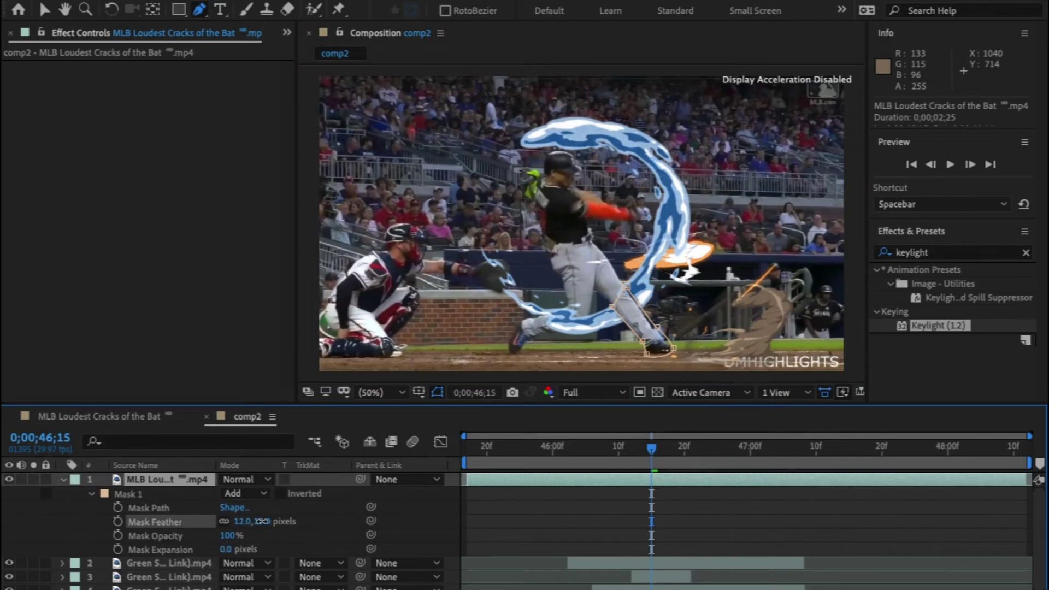
pyautogui.moveTo(261, 521); pyautogui.dragTo(264, 525)
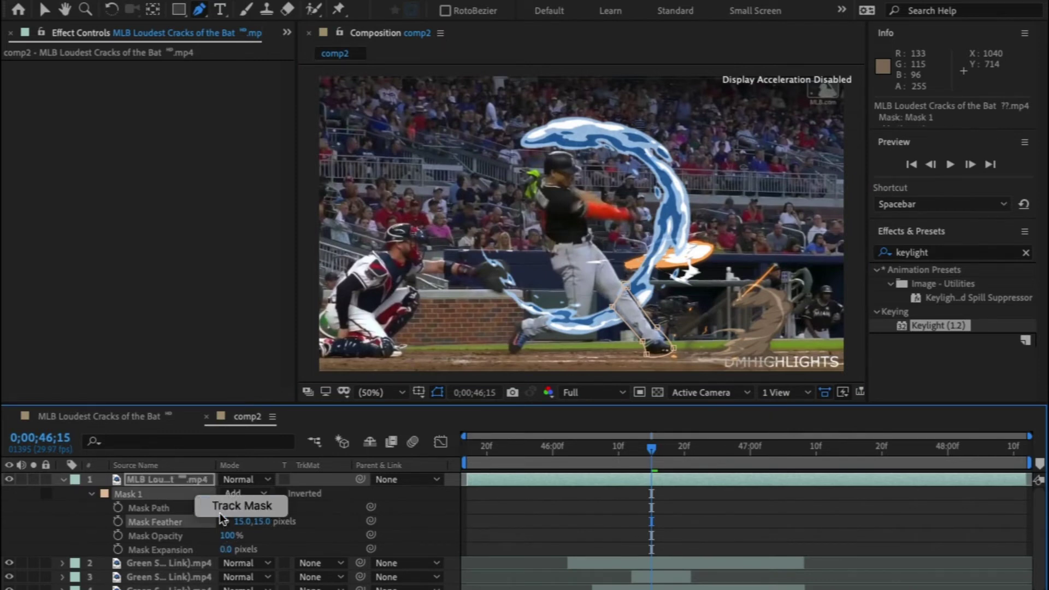
pyautogui.click(221, 513)
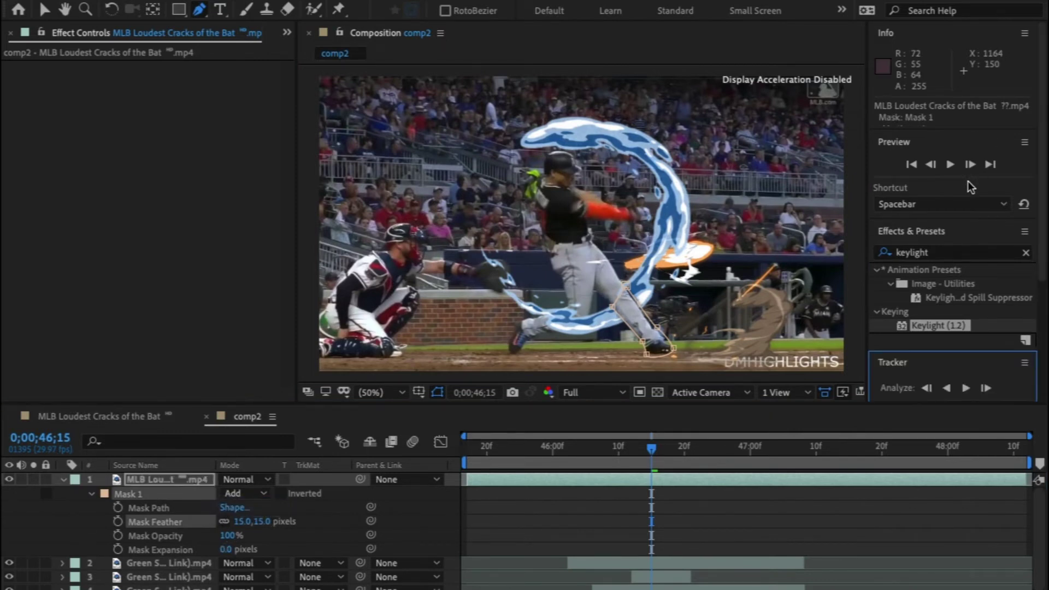
pyautogui.click(967, 389)
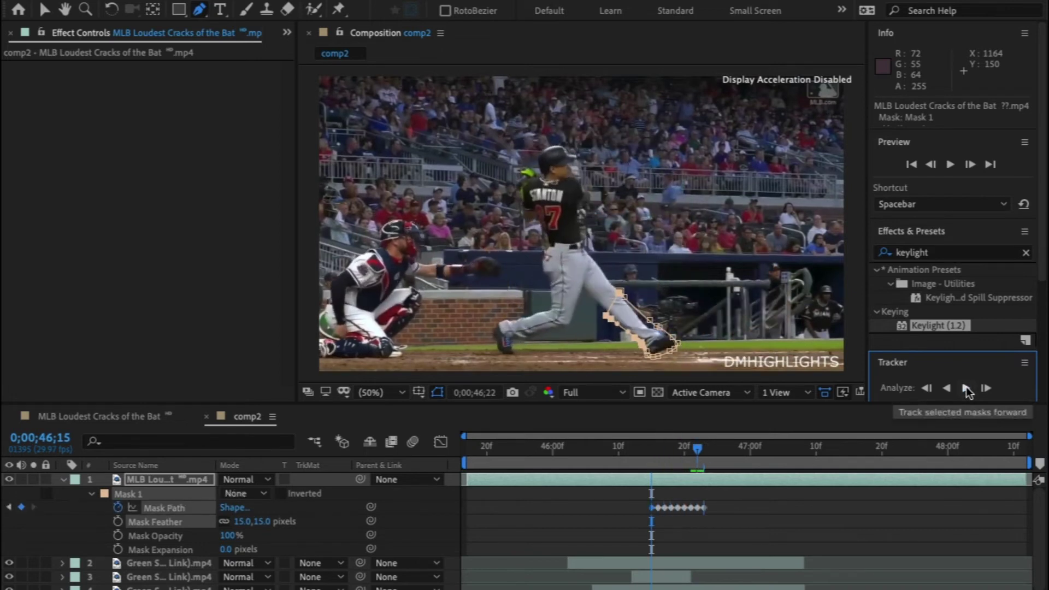
pyautogui.click(967, 389)
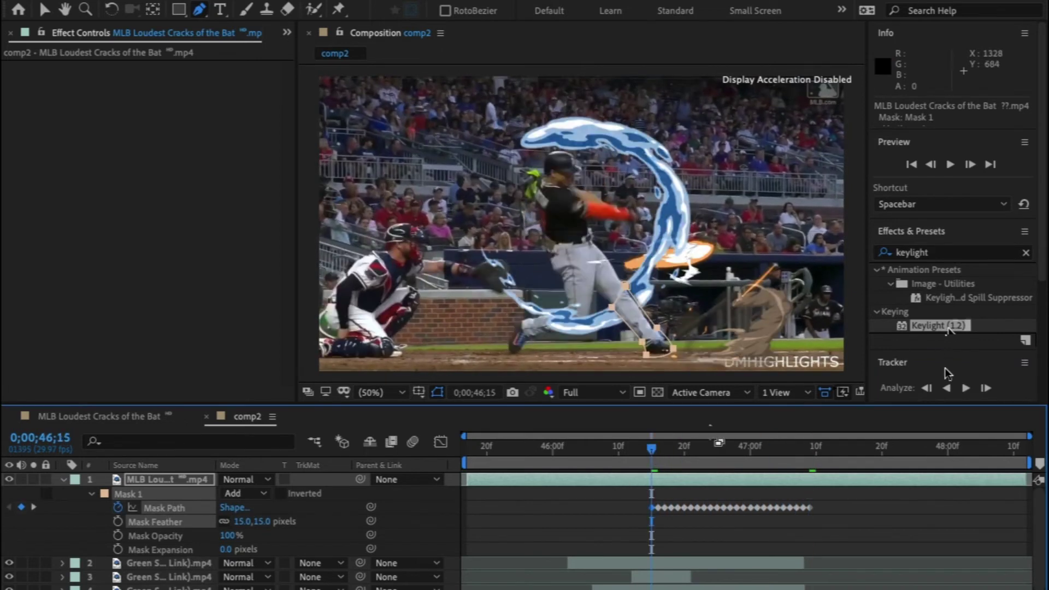
pyautogui.click(948, 389)
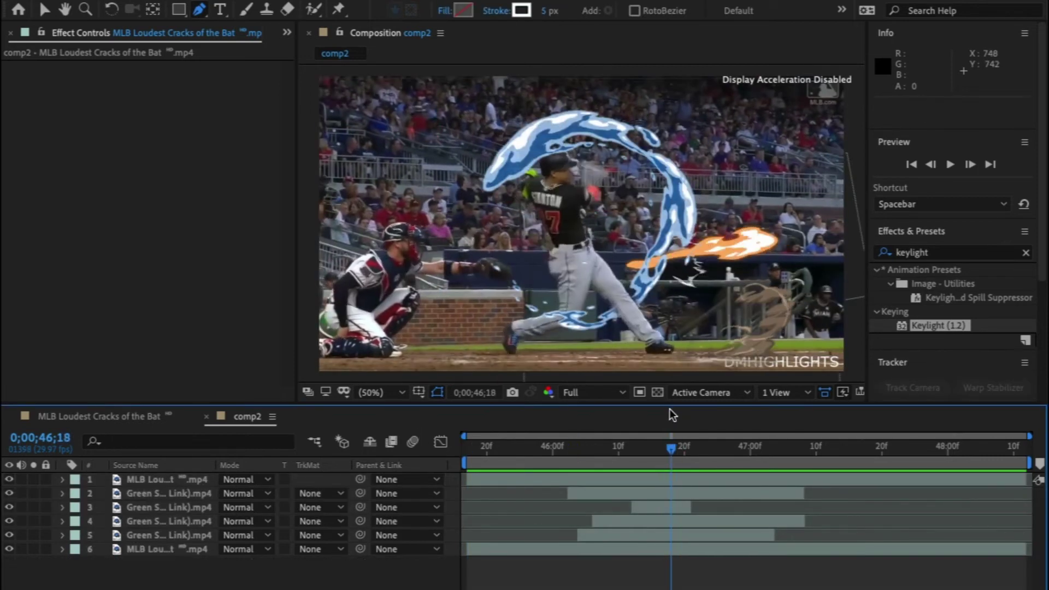
# Search Effects & Presets for 'glow' and apply Stylize > Glow to the Green Screen layer.
pyautogui.moveTo(695, 407); pyautogui.dragTo(646, 420)
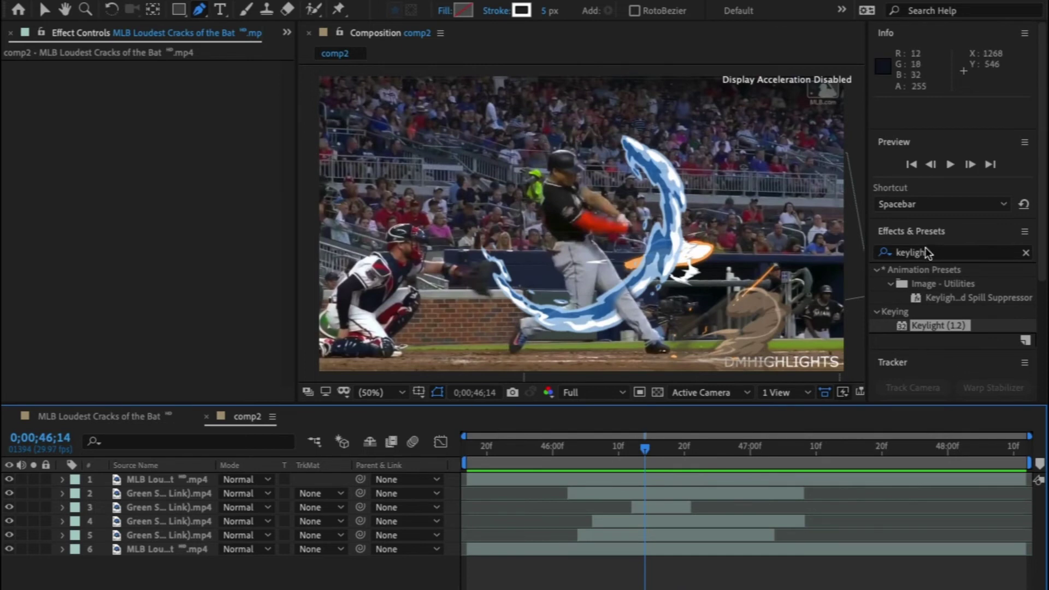
pyautogui.click(1025, 253)
pyautogui.click(959, 256)
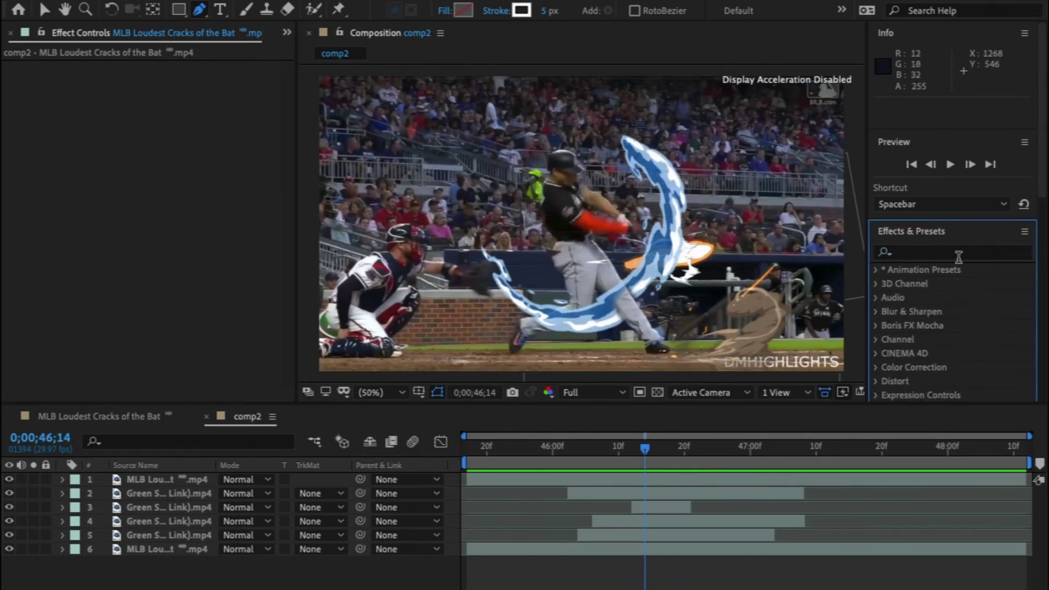
pyautogui.press('w')
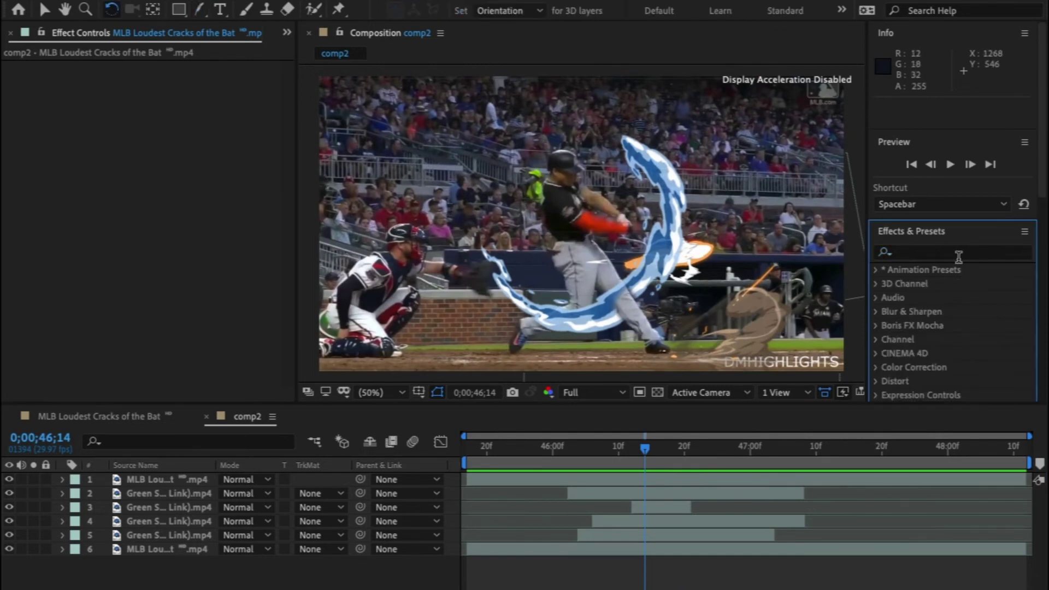
pyautogui.click(956, 248)
pyautogui.write('glow')
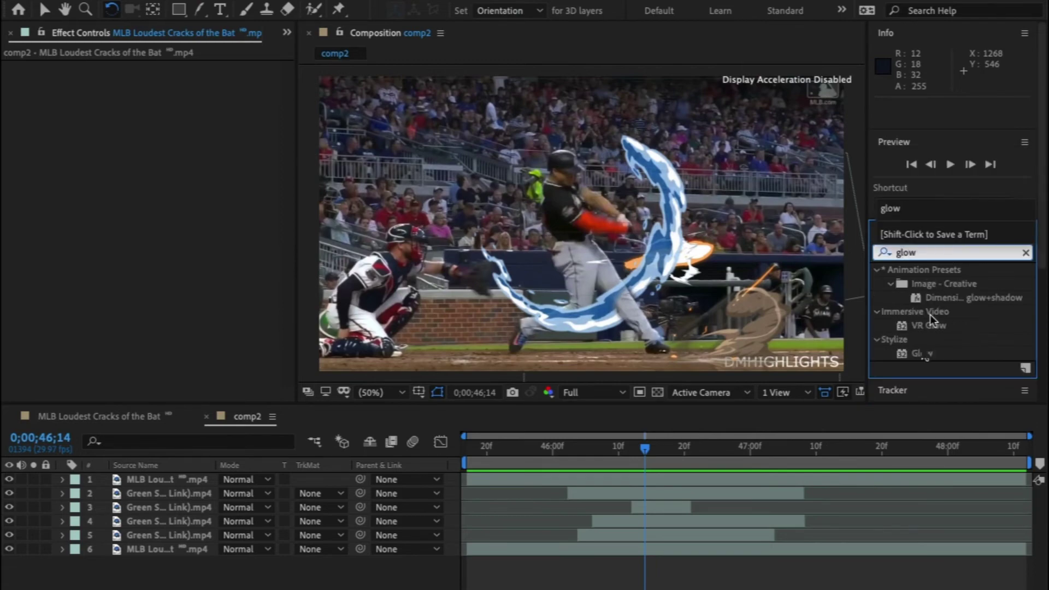
pyautogui.doubleClick(923, 353)
# Set the cartoon layer's Glow Threshold to 47% and Glow Intensity to 2.0.
pyautogui.scroll(5, 66, 136)
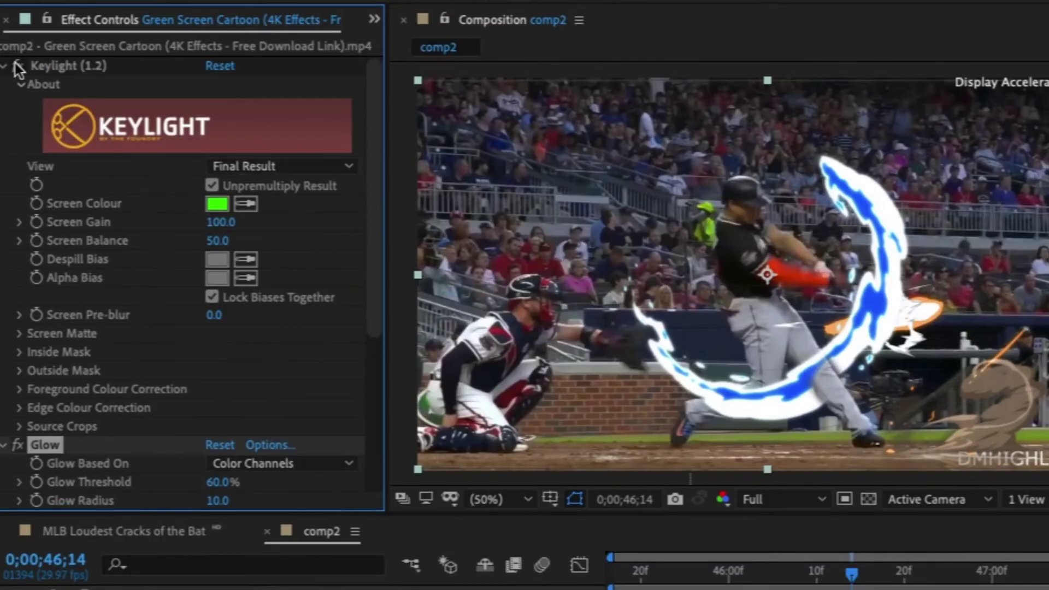
pyautogui.click(16, 66)
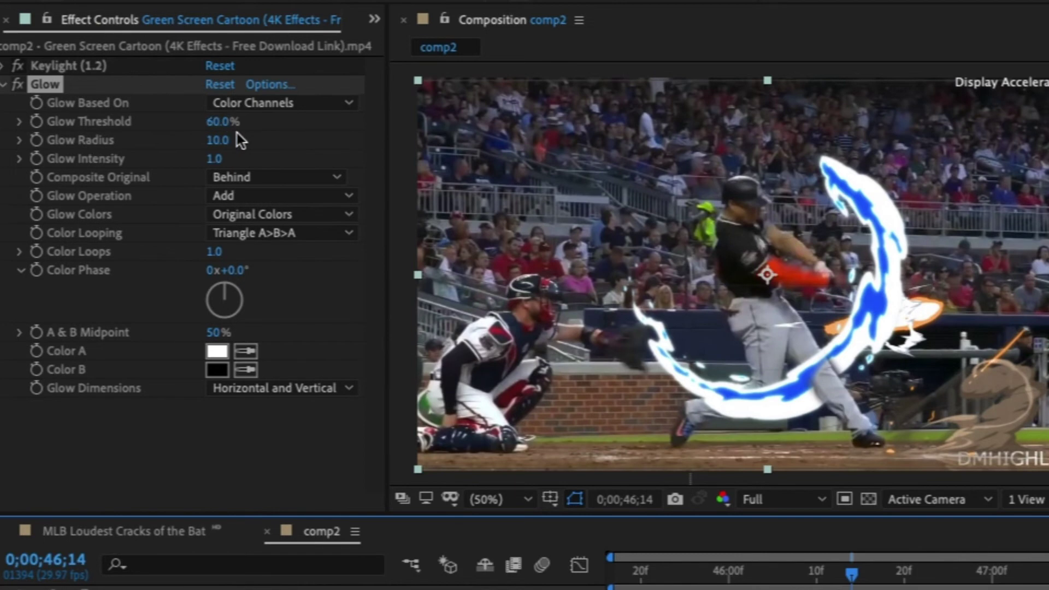
pyautogui.click(218, 122)
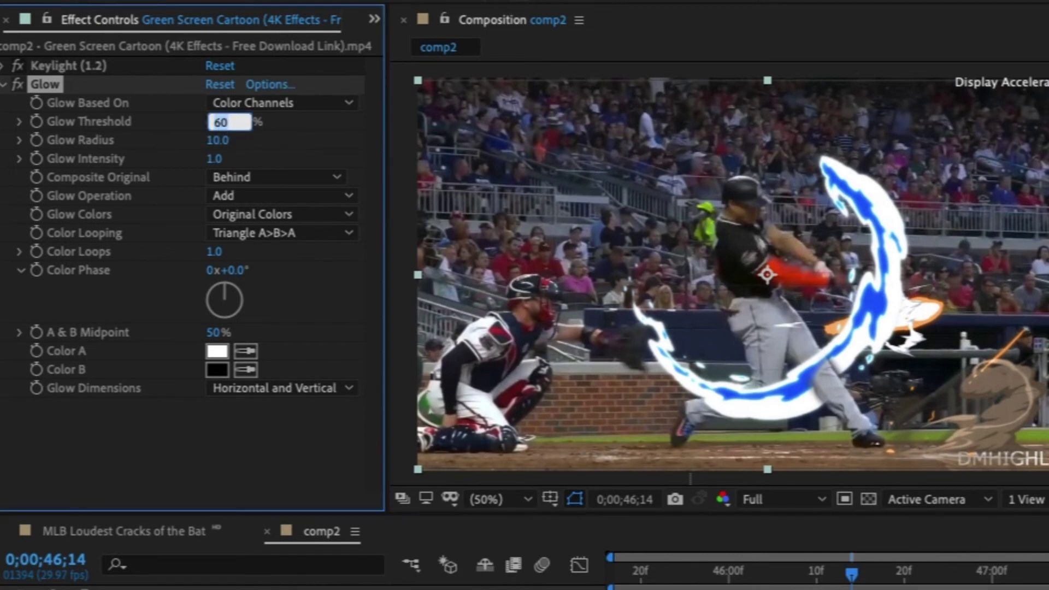
pyautogui.write('47')
pyautogui.press('Return')
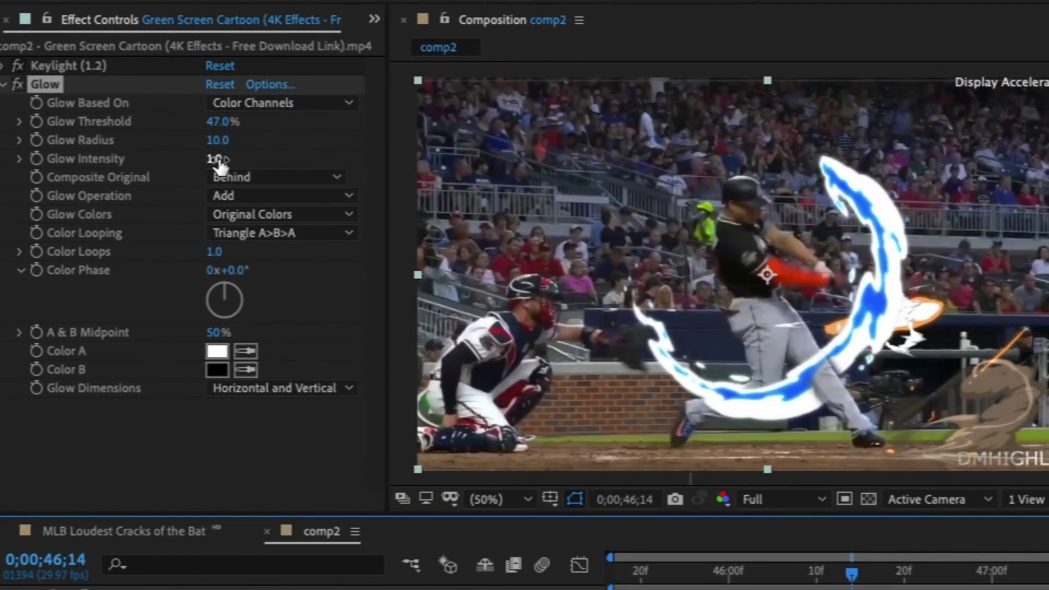
pyautogui.click(217, 159)
pyautogui.write('2')
pyautogui.press('Return')
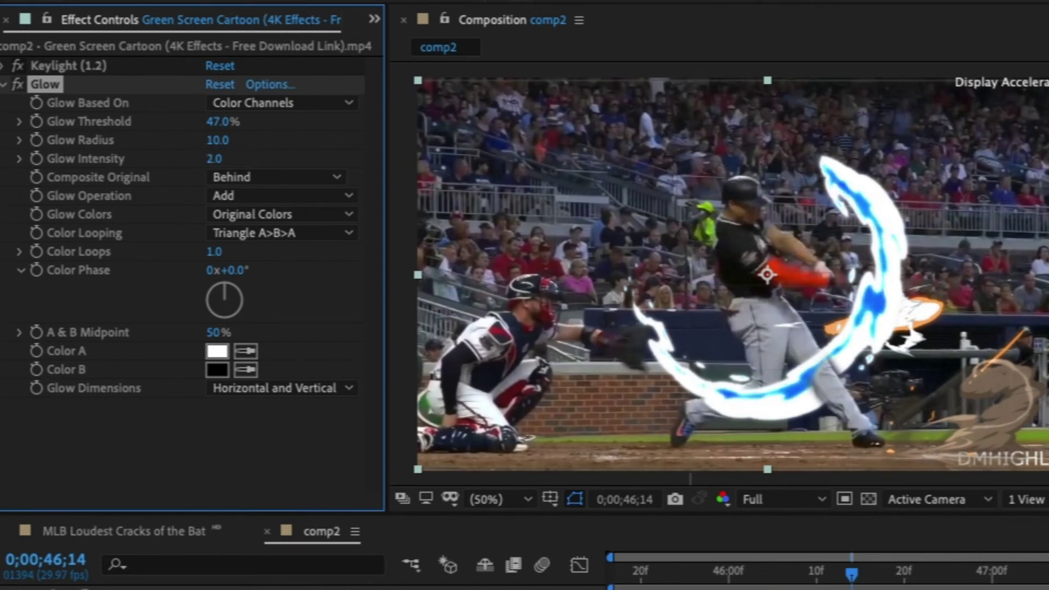
pyautogui.click(3, 85)
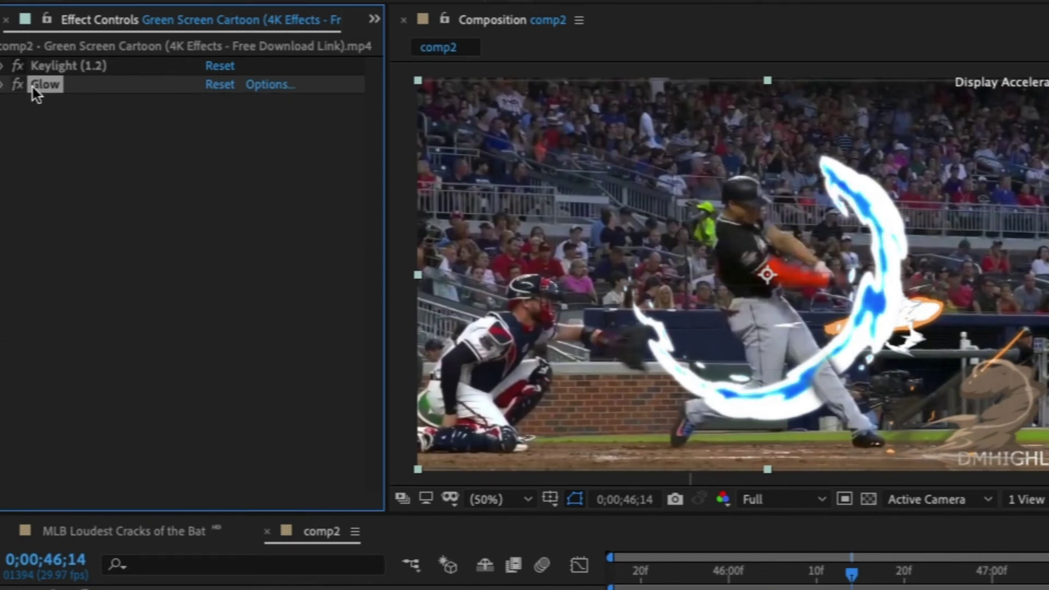
# Duplicate the Glow effect and raise the Glow 2 threshold to 70%.
pyautogui.hotkey('ctrl', 'd')
pyautogui.click(322, 538)
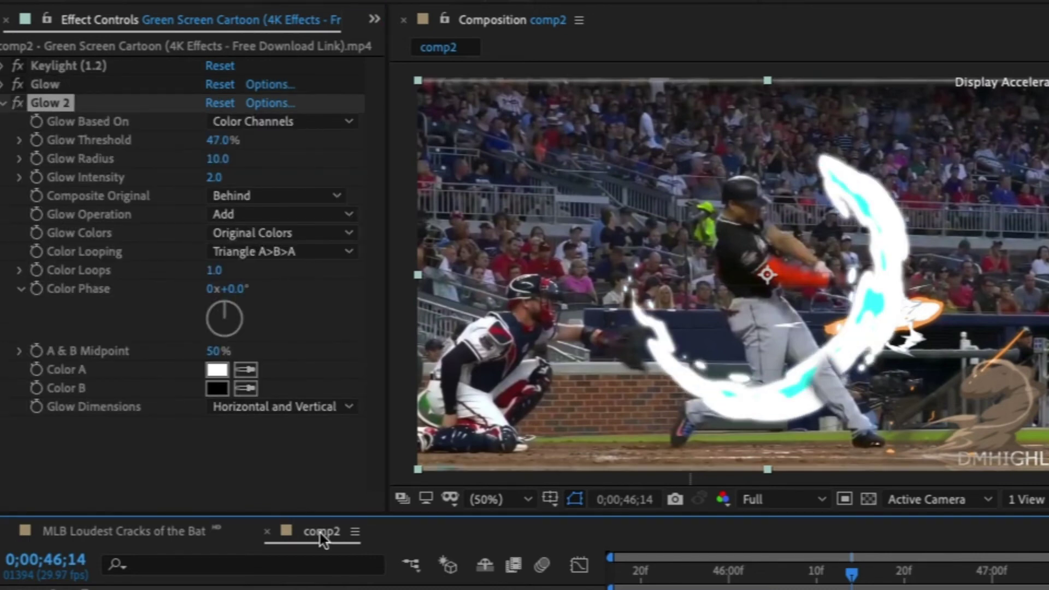
pyautogui.click(227, 143)
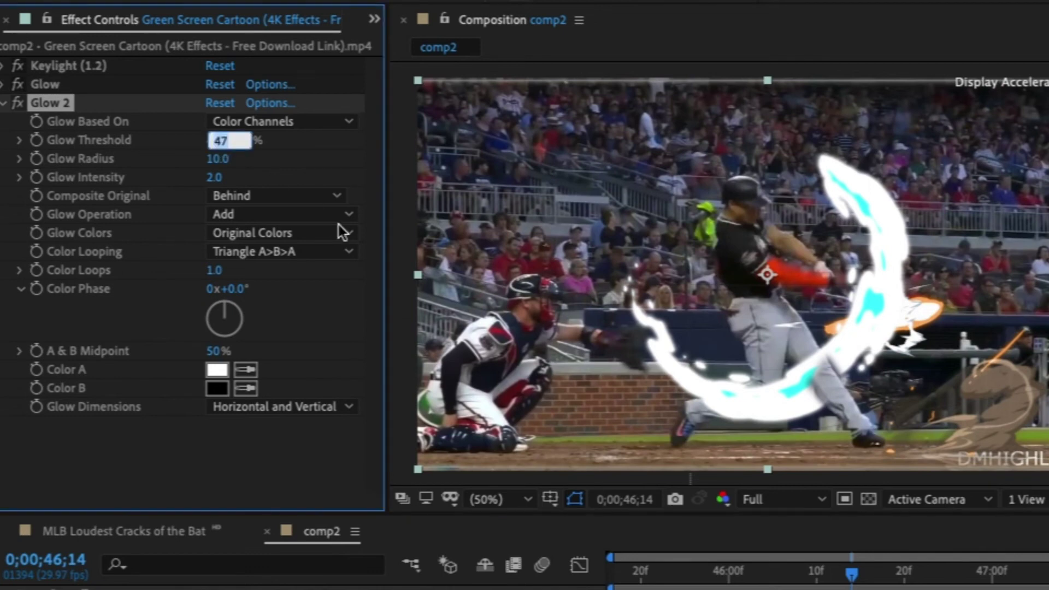
pyautogui.write('70')
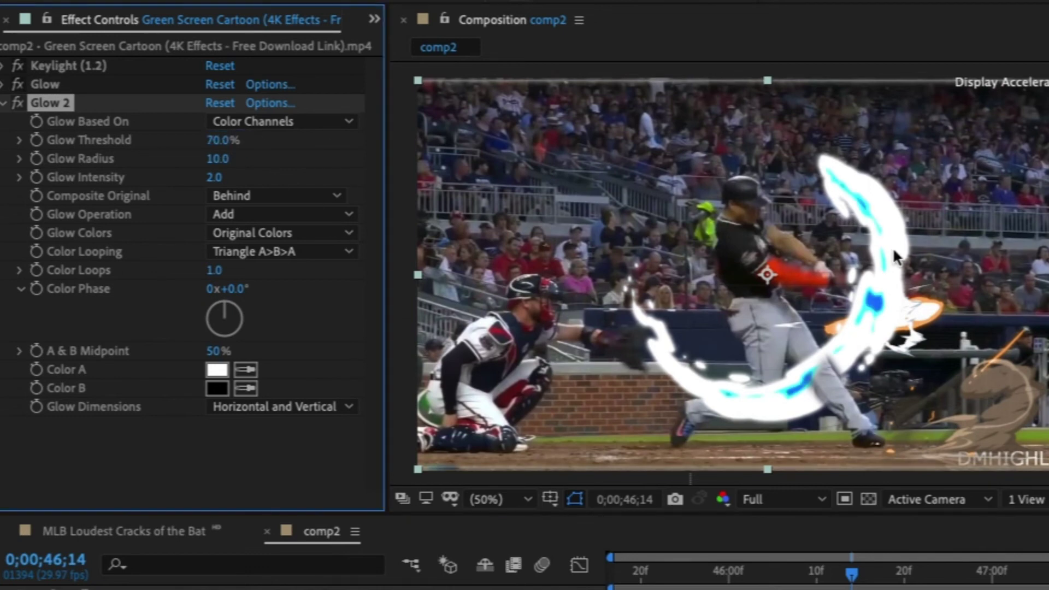
pyautogui.click(4, 103)
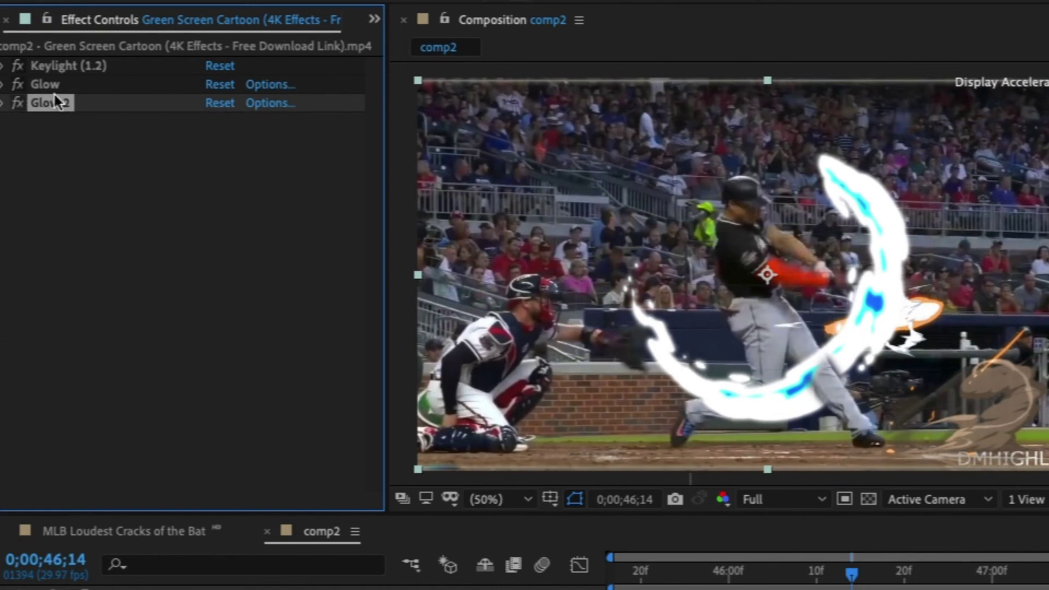
pyautogui.keyDown('shift'); pyautogui.click(45, 84); pyautogui.keyUp('shift')
# Compare the swing without both glows, restore them, and preview from 45;17.
pyautogui.press('Delete')
pyautogui.hotkey('ctrl', 'z')
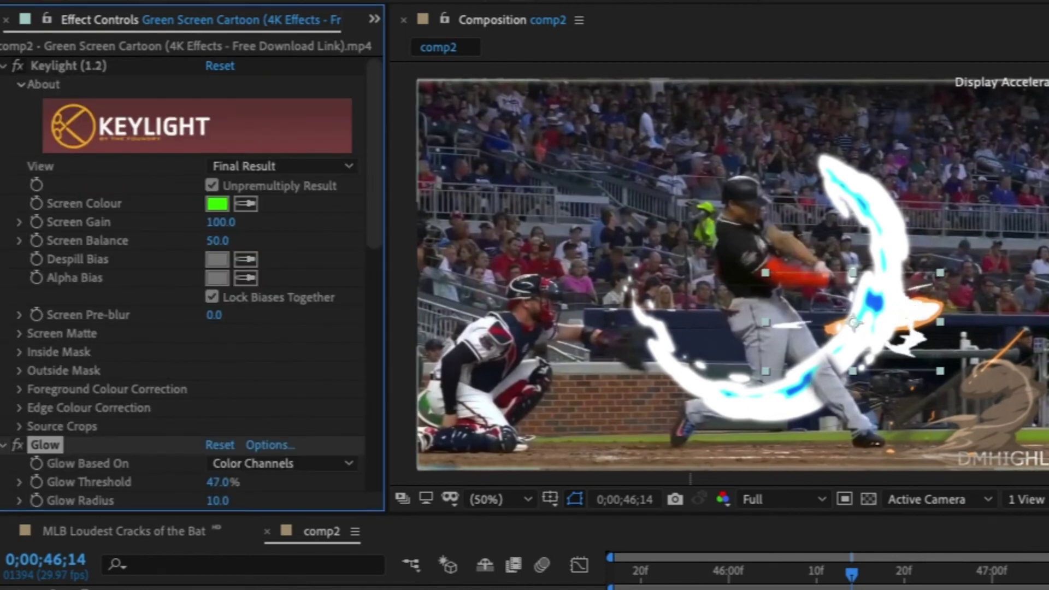
pyautogui.press('Delete')
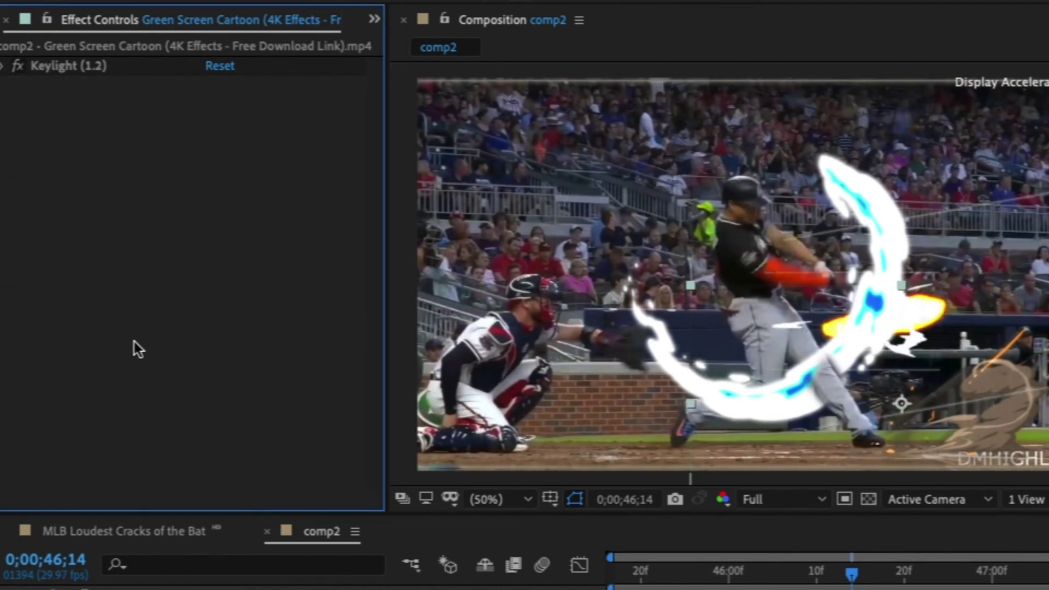
pyautogui.hotkey('ctrl', 'z')
pyautogui.moveTo(684, 574); pyautogui.dragTo(615, 574)
pyautogui.press('space')
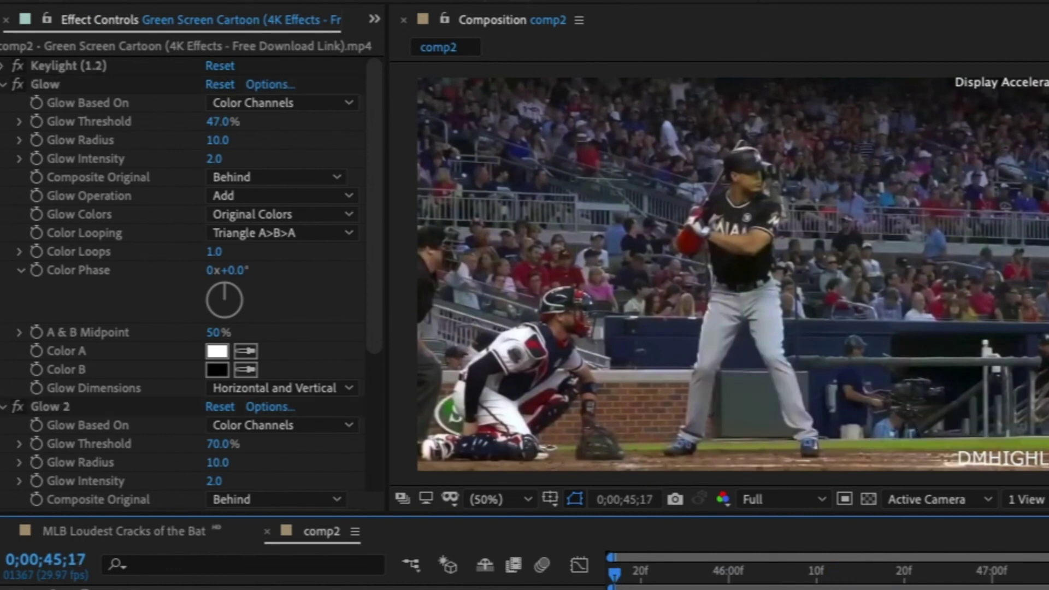